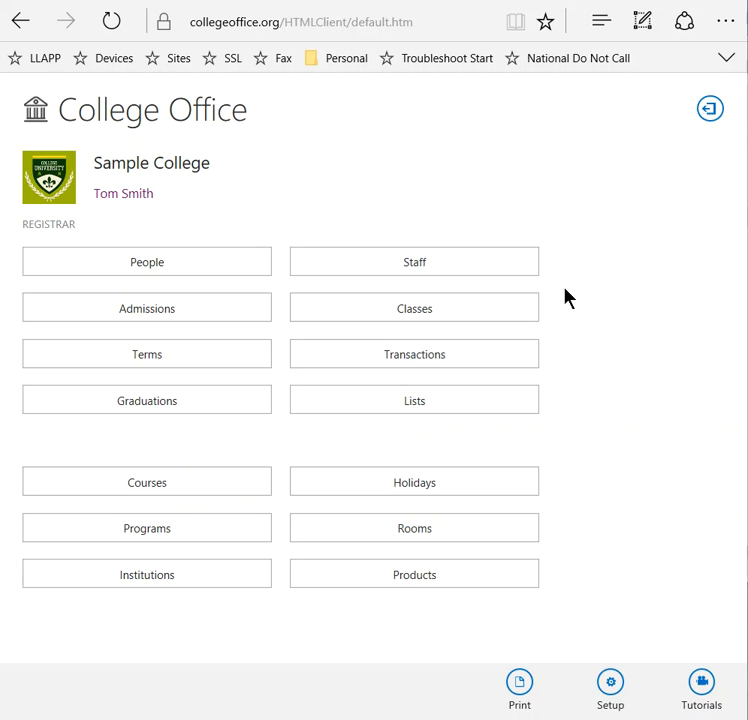
# - Open the People list and filter it by the person's last name
pyautogui.click(173, 269)
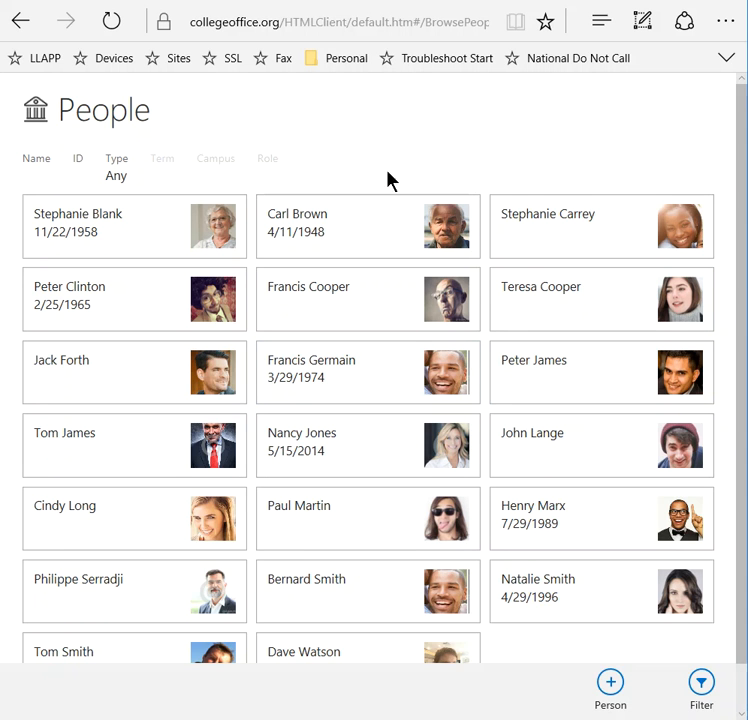
pyautogui.click(701, 688)
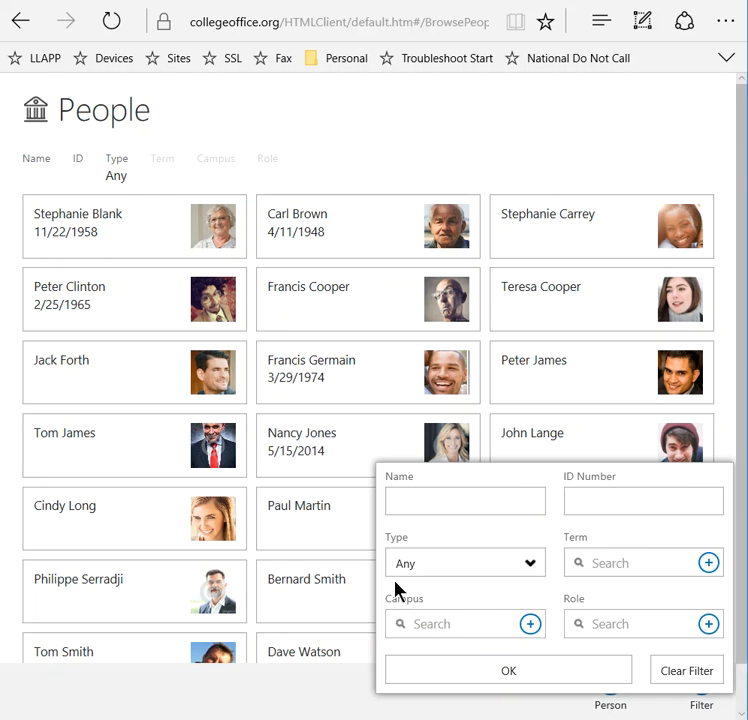
pyautogui.click(421, 498)
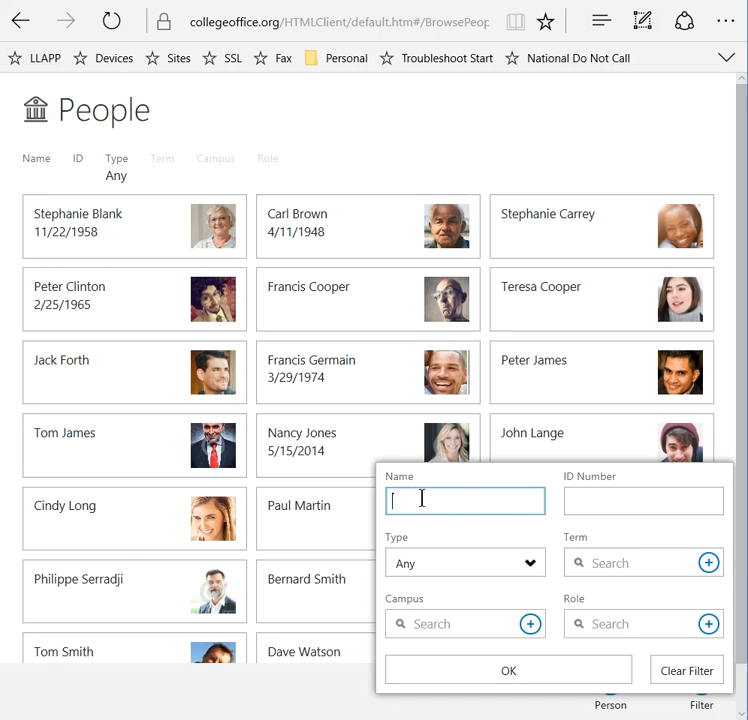
pyautogui.write('cooper')
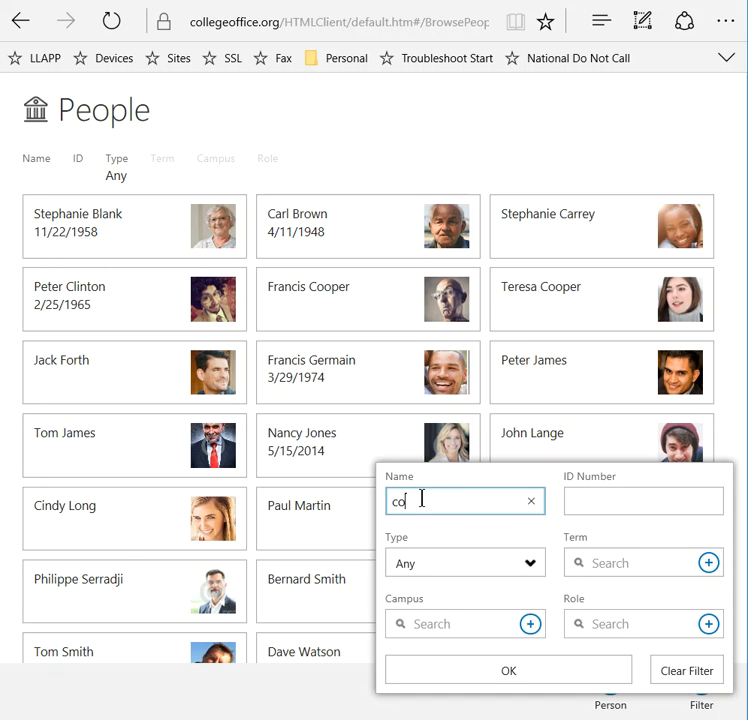
# - Review the Type and Role filter options, leaving them unset, and close the filter
pyautogui.click(535, 572)
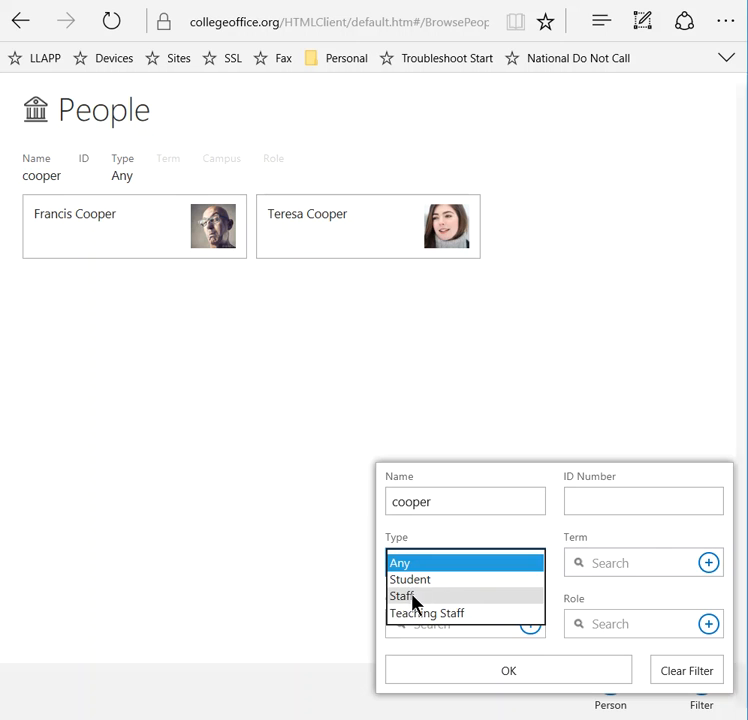
pyautogui.click(532, 537)
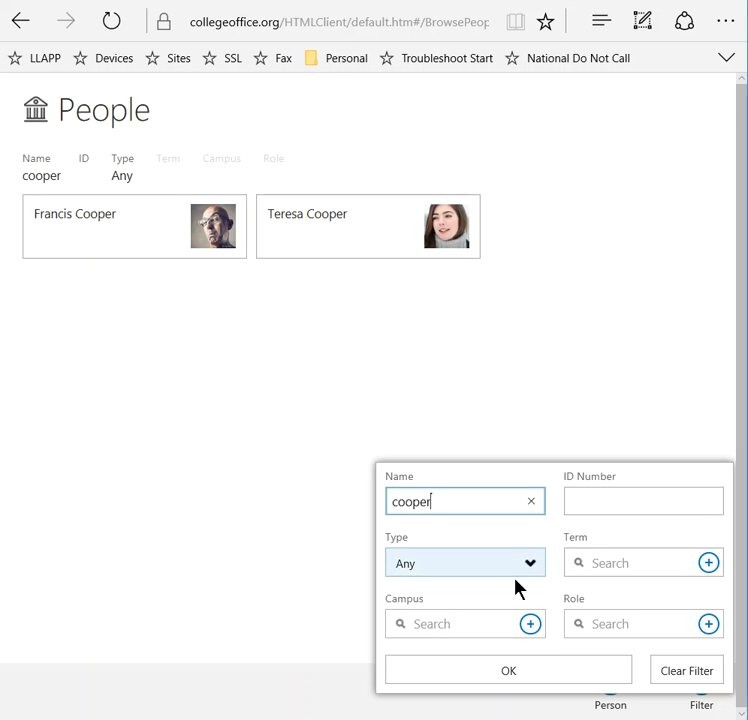
pyautogui.click(708, 624)
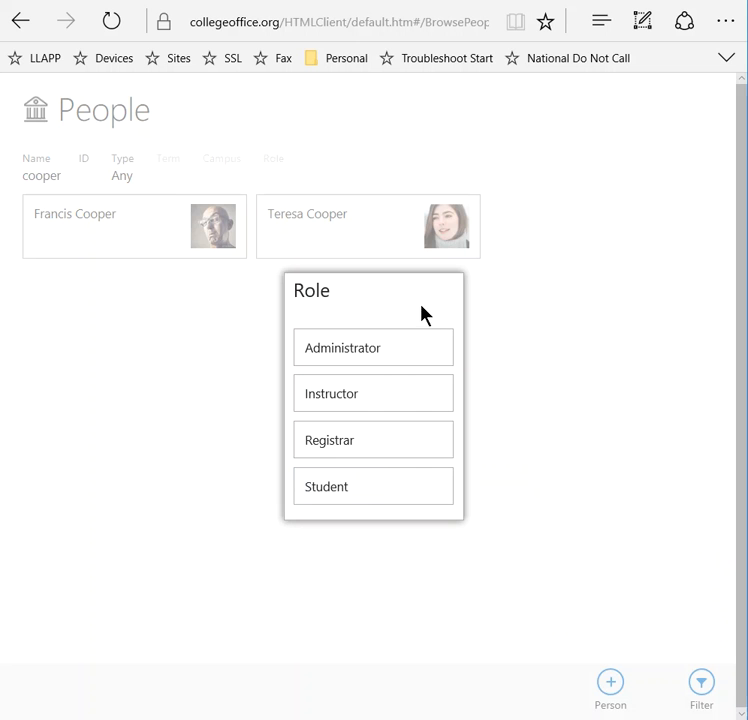
pyautogui.click(499, 349)
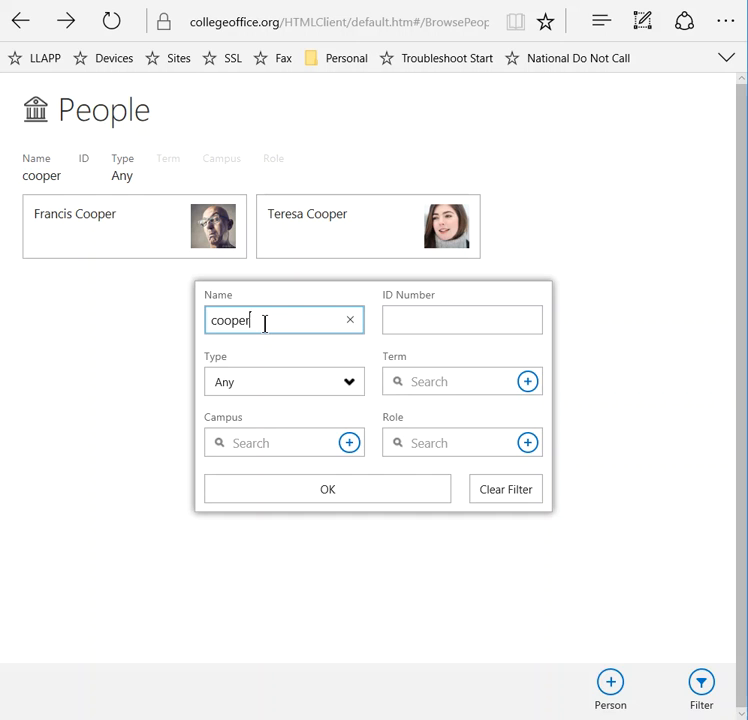
pyautogui.click(327, 500)
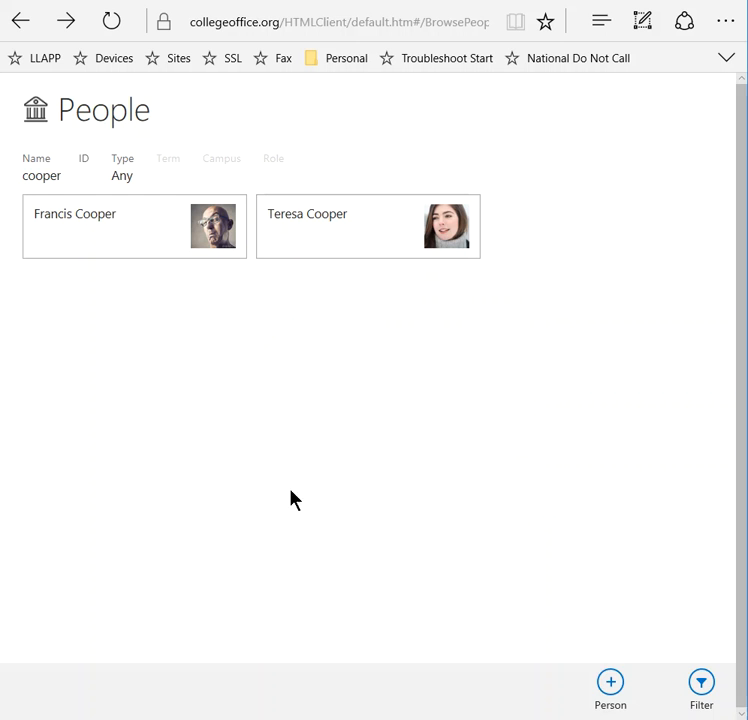
# - Open the second matching person's profile and view its picture upload form, closing it without a change
pyautogui.click(310, 243)
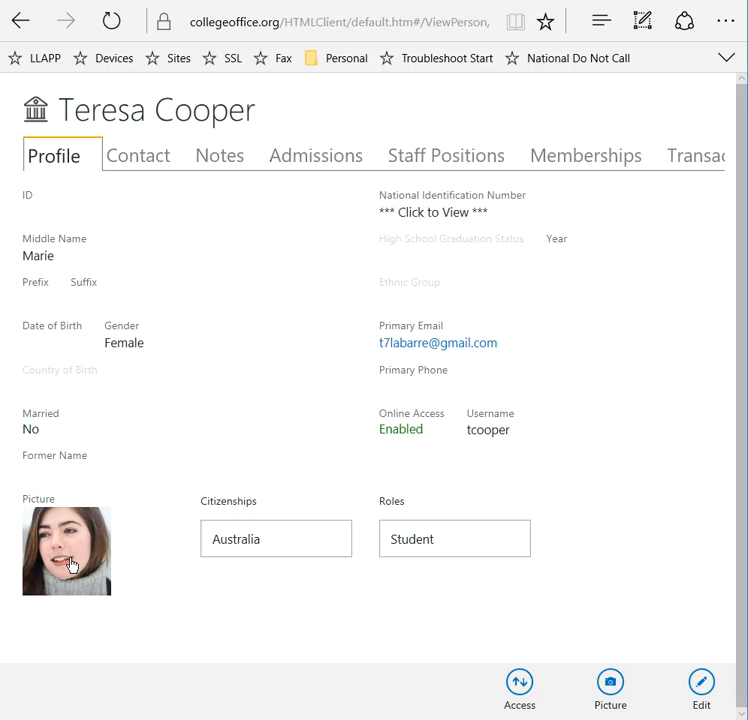
pyautogui.click(612, 688)
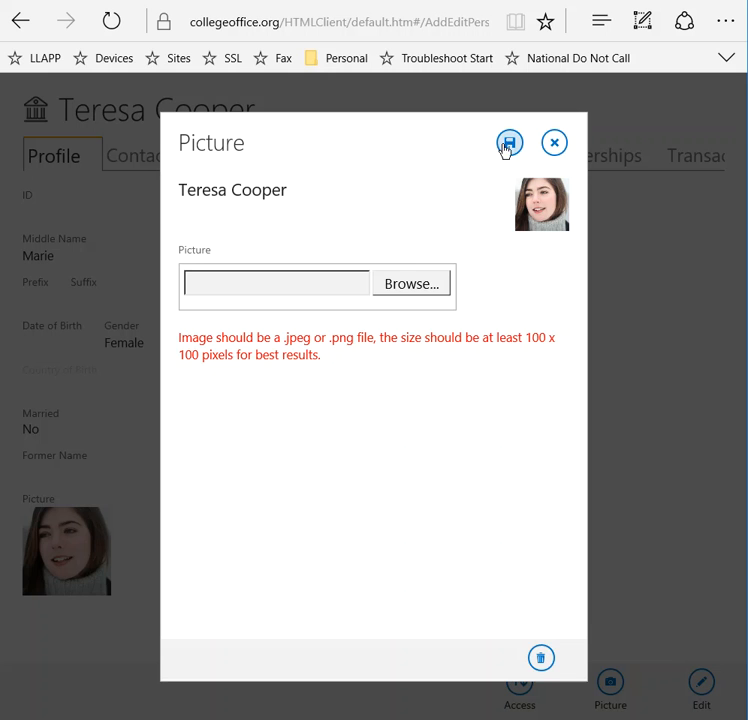
pyautogui.click(556, 146)
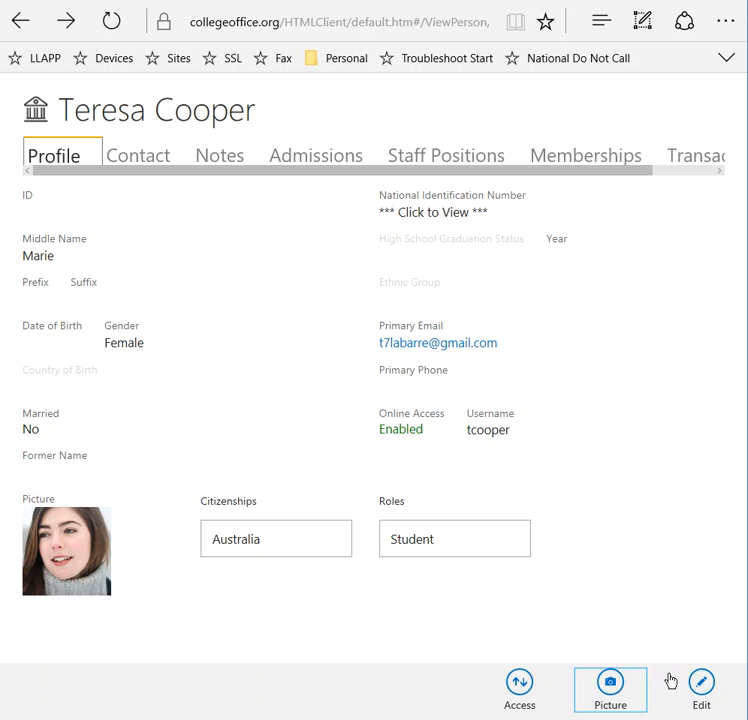
# - Open the person's details for editing and view the National Identification Number field
pyautogui.click(702, 688)
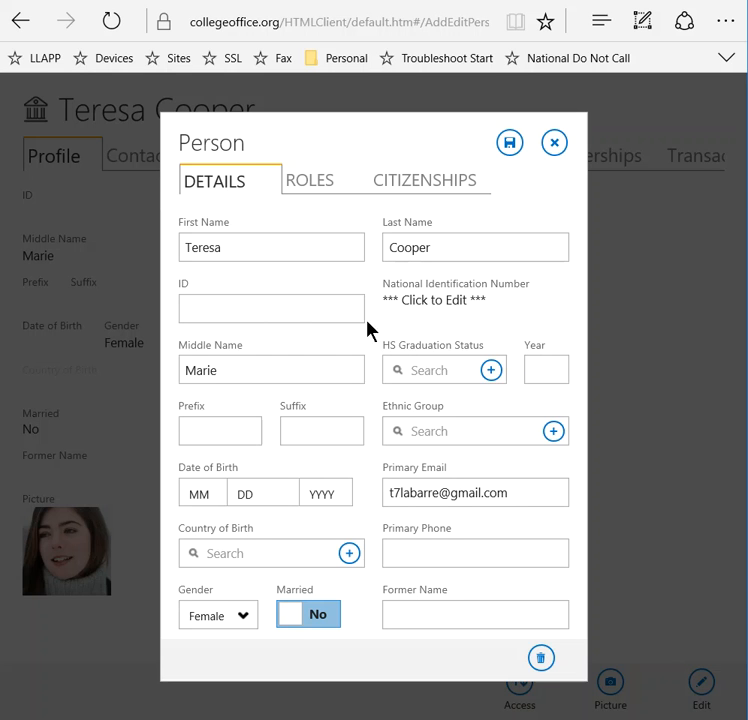
pyautogui.click(433, 306)
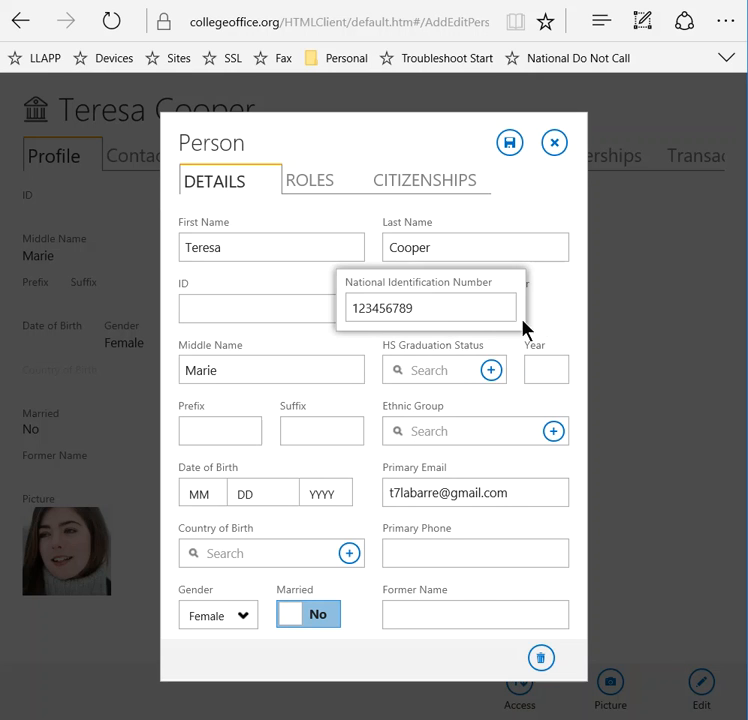
pyautogui.click(559, 317)
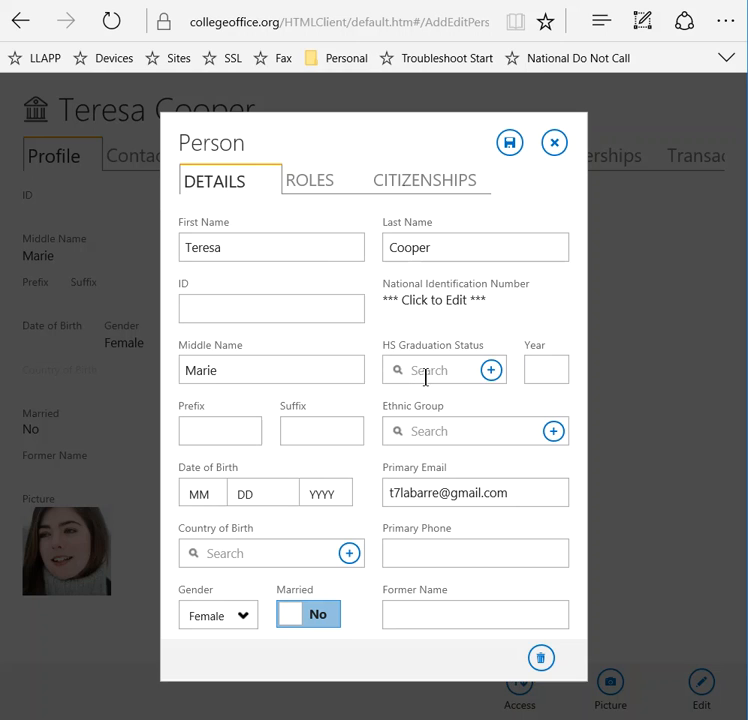
# - Set the person's HS Graduation Status to Highschool Diploma and the Ethnic Group to Caucasian
pyautogui.click(490, 371)
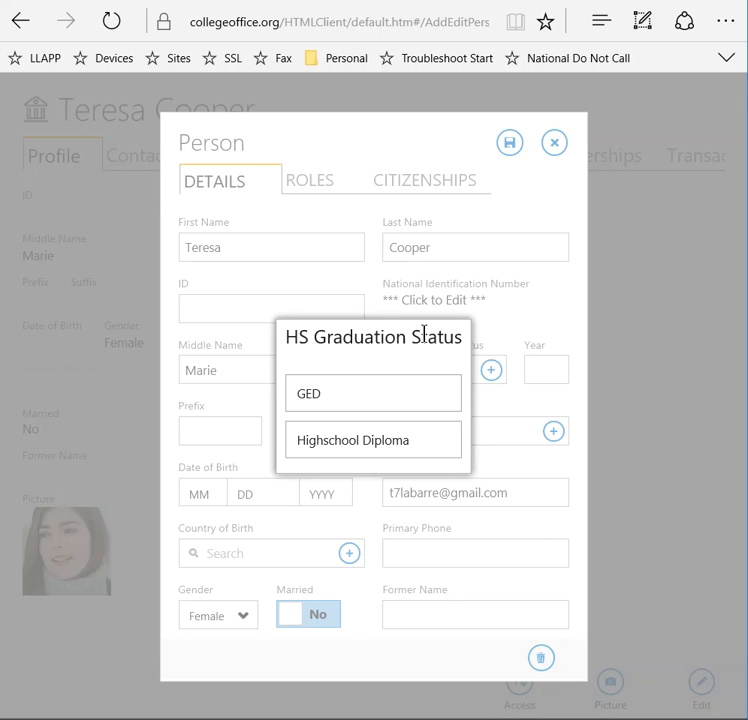
pyautogui.click(369, 452)
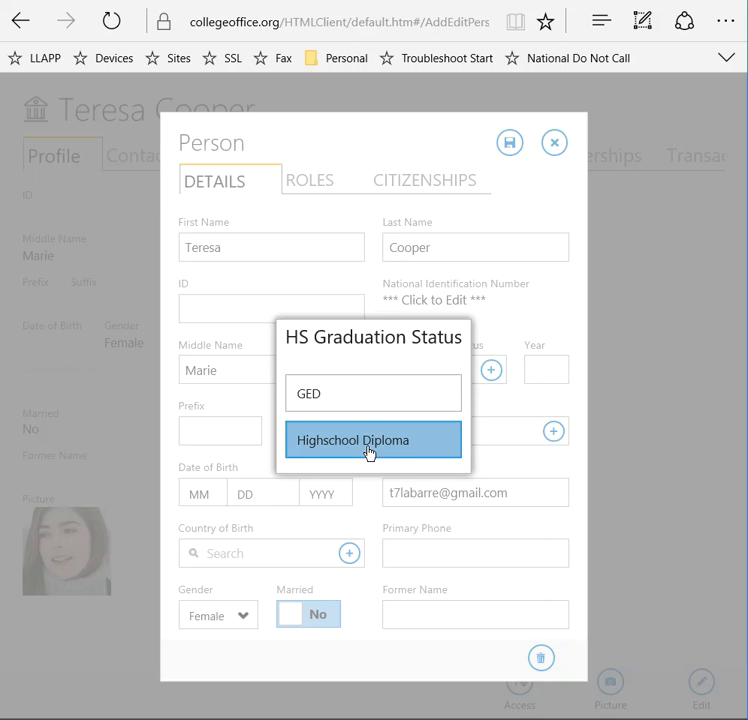
pyautogui.click(531, 372)
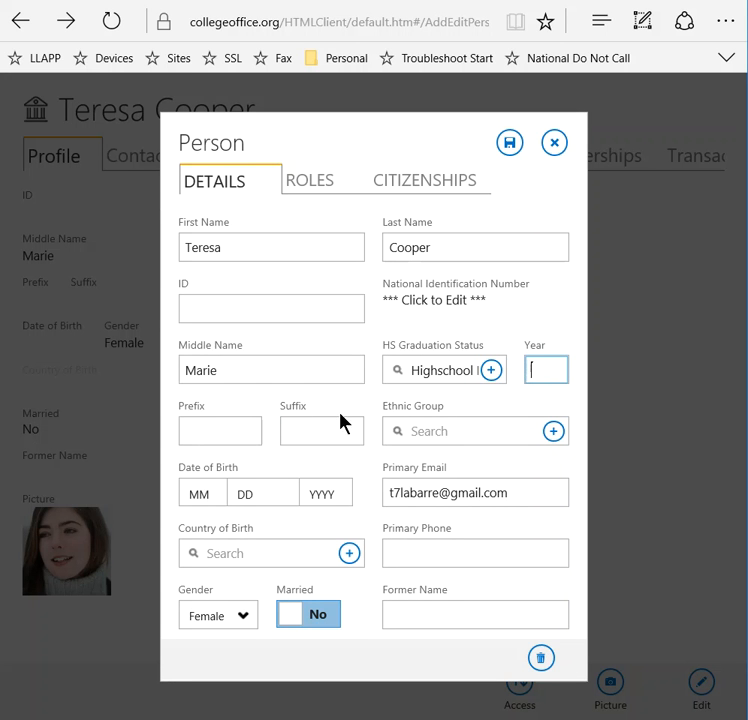
pyautogui.click(553, 432)
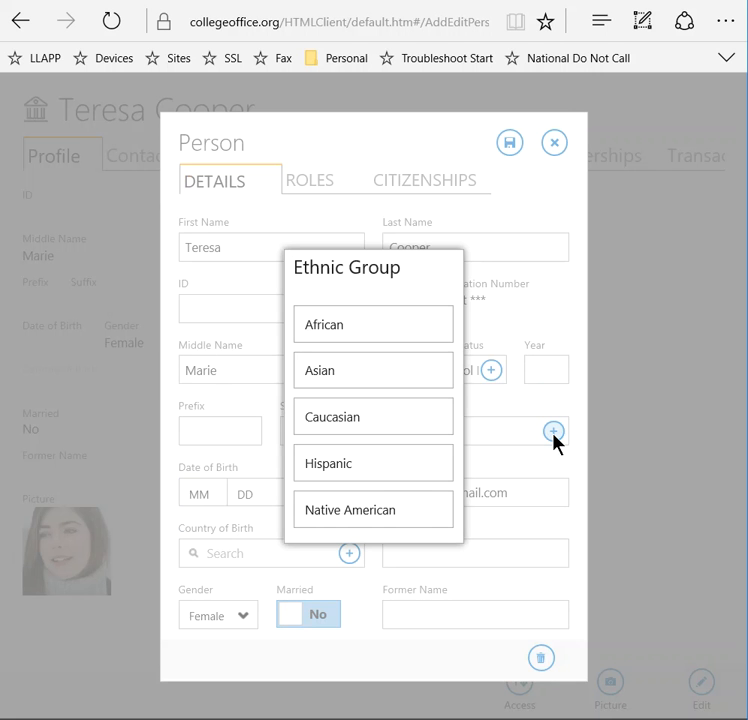
pyautogui.click(344, 420)
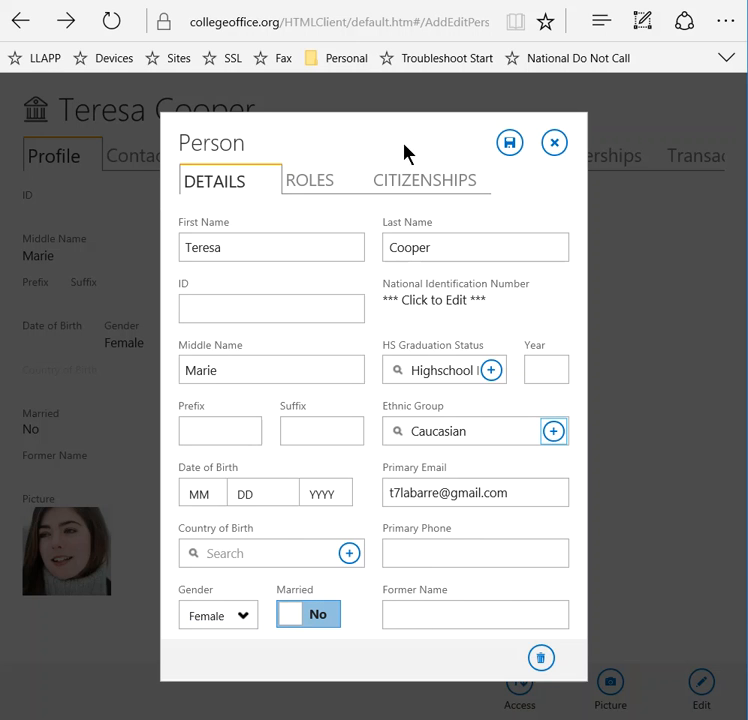
# - Review the person's roles and the roles that can be added, without assigning one
pyautogui.click(328, 182)
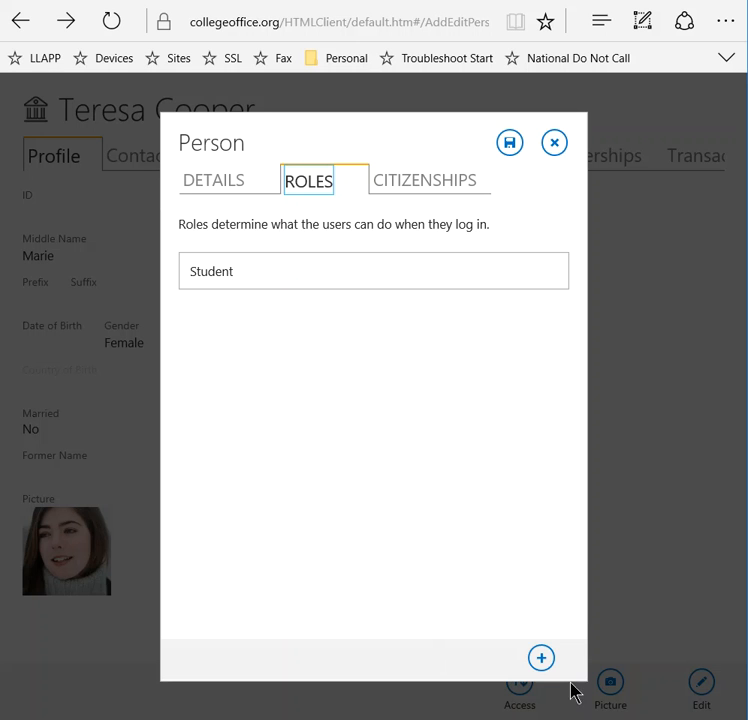
pyautogui.click(541, 658)
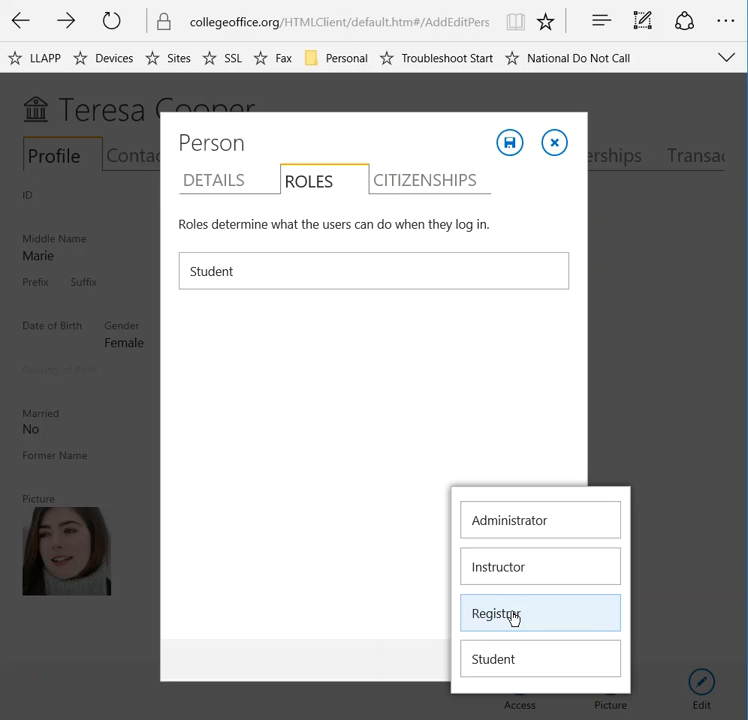
pyautogui.click(427, 443)
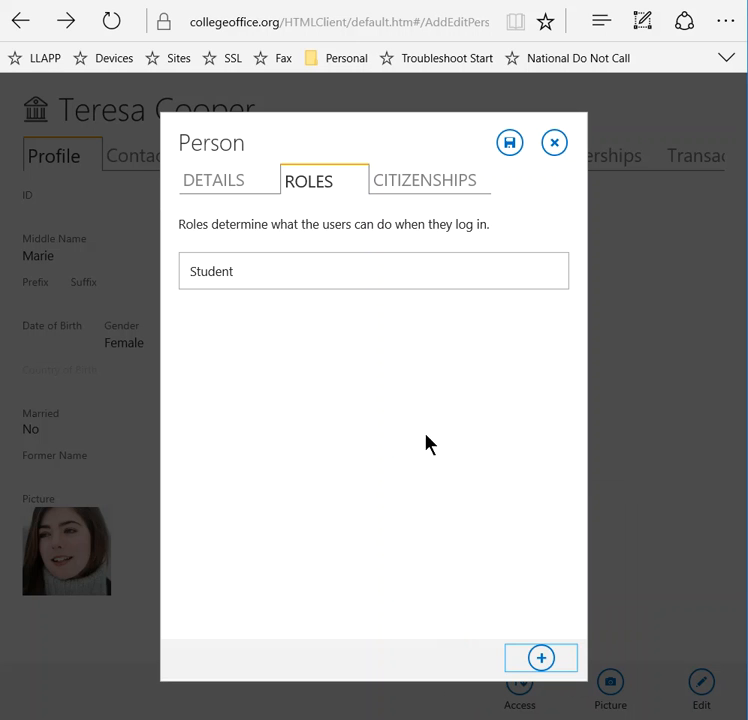
# - Start an Albania citizenship entry for the person, and discard it along with the other profile edits
pyautogui.click(424, 184)
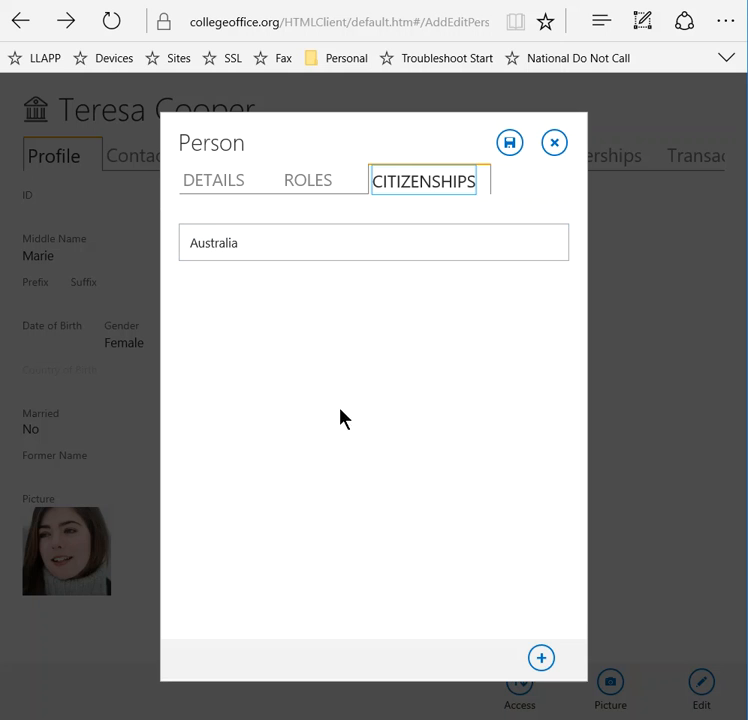
pyautogui.click(541, 659)
pyautogui.click(498, 313)
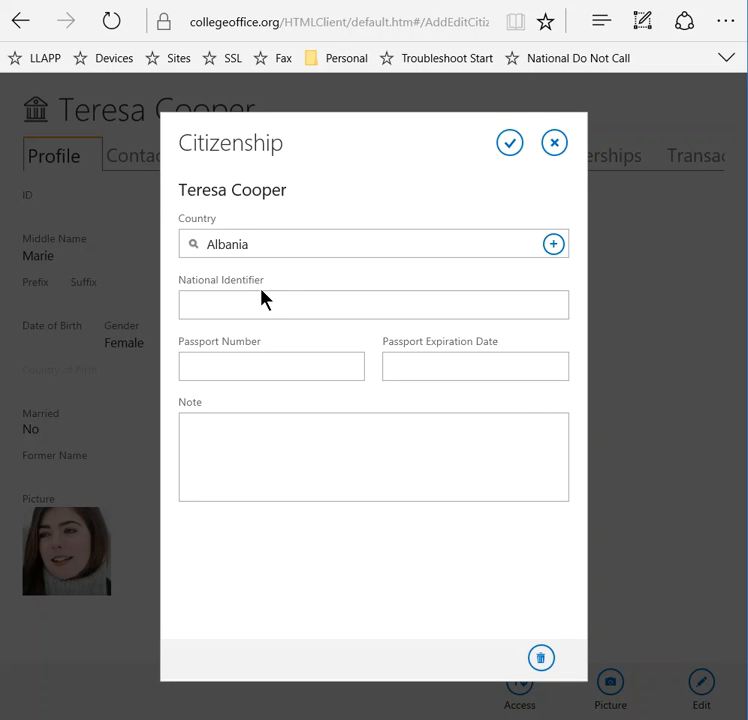
pyautogui.click(556, 143)
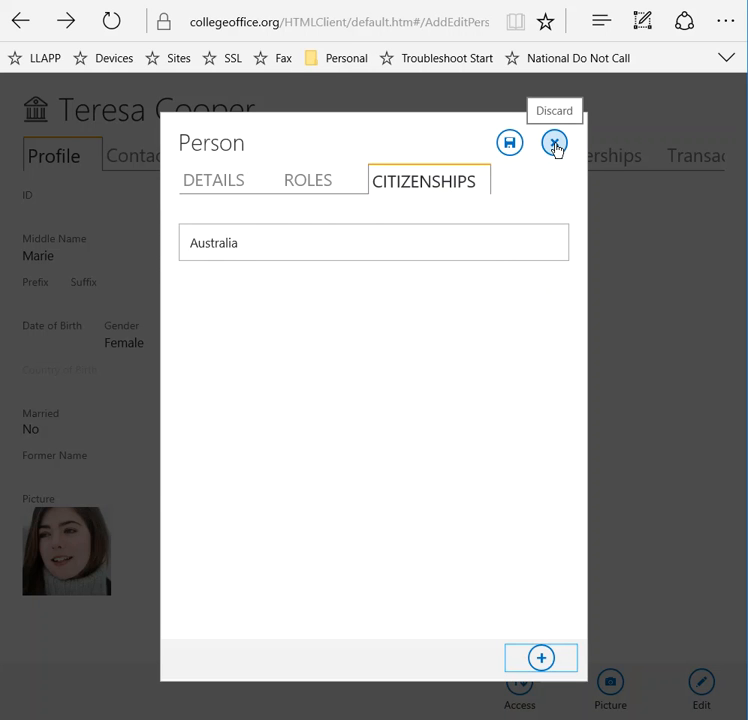
pyautogui.click(556, 145)
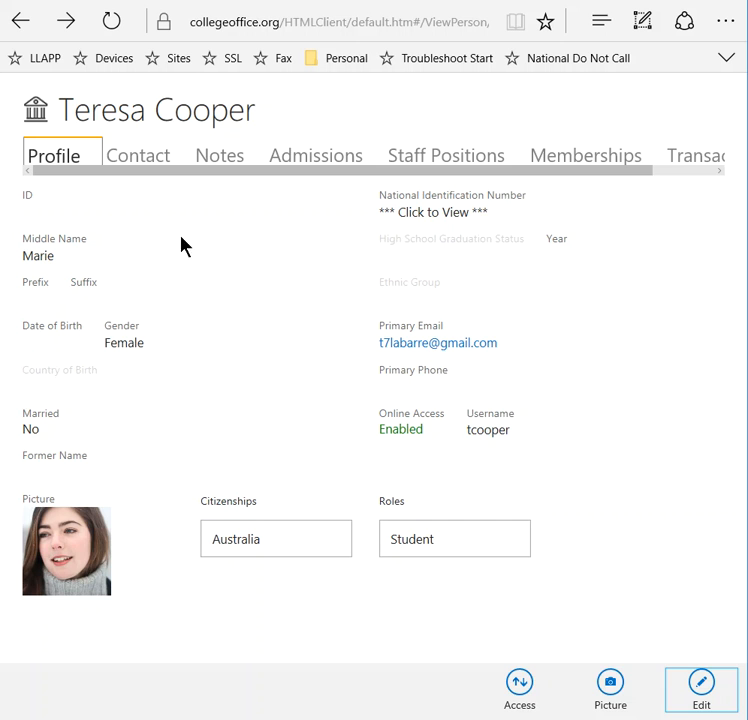
# - Add an electronic address of type School Email to the person's contact information, leaving its value blank, and save it
pyautogui.click(146, 154)
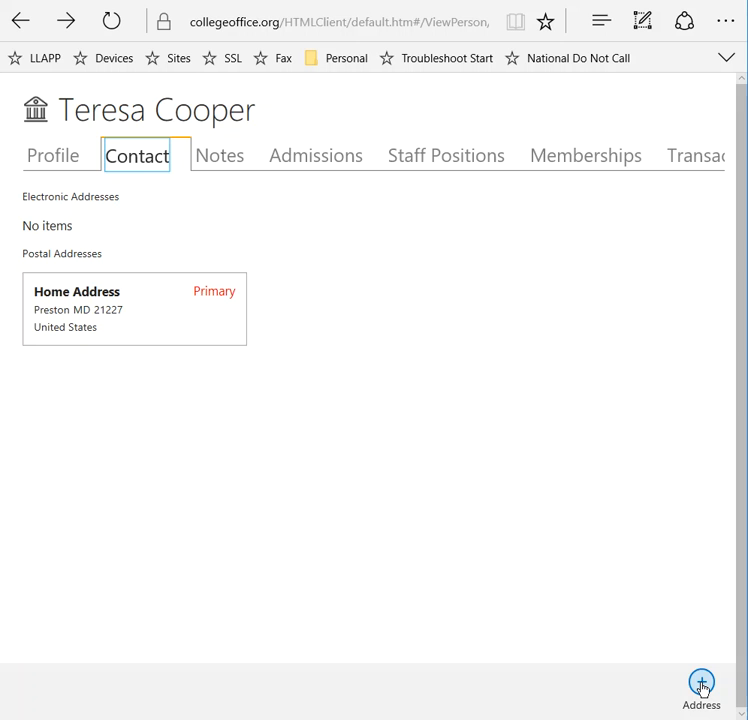
pyautogui.click(702, 684)
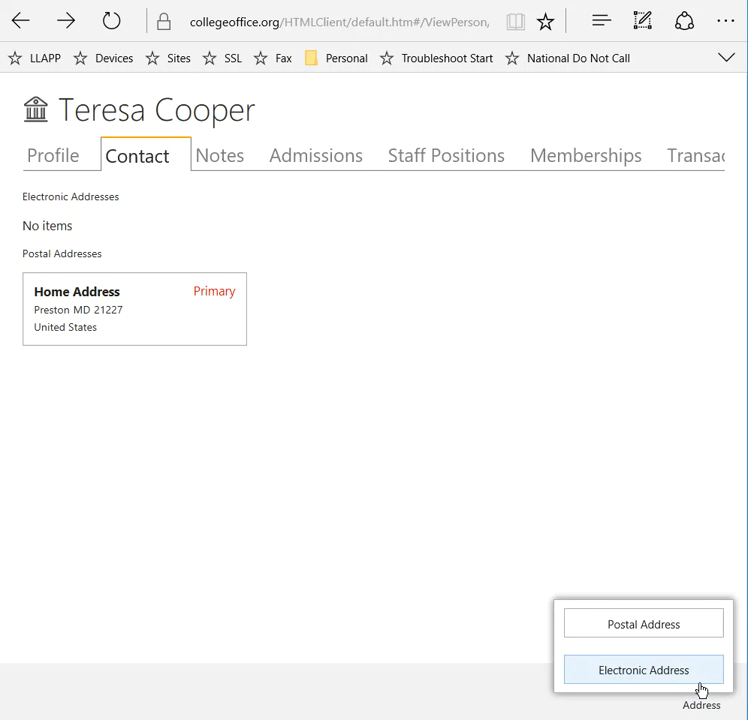
pyautogui.click(646, 674)
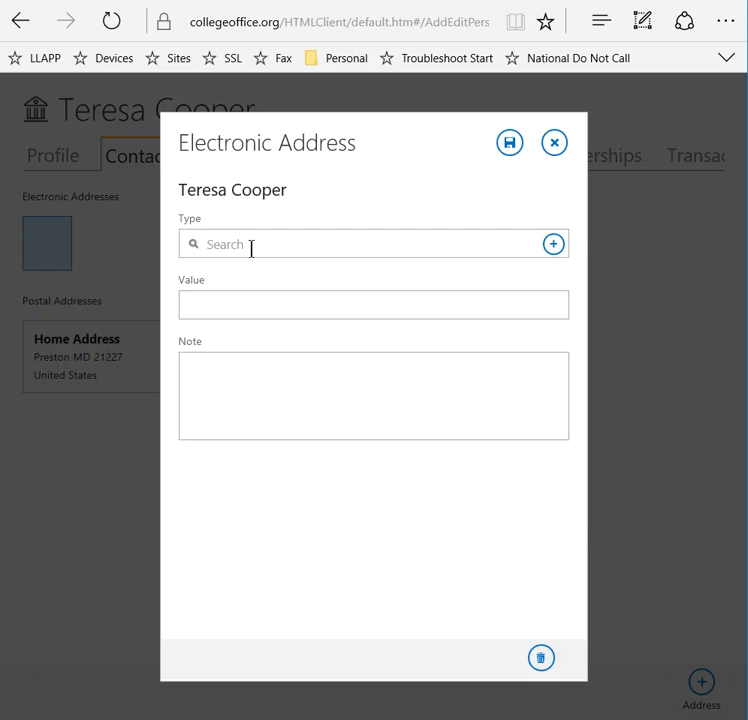
pyautogui.click(553, 245)
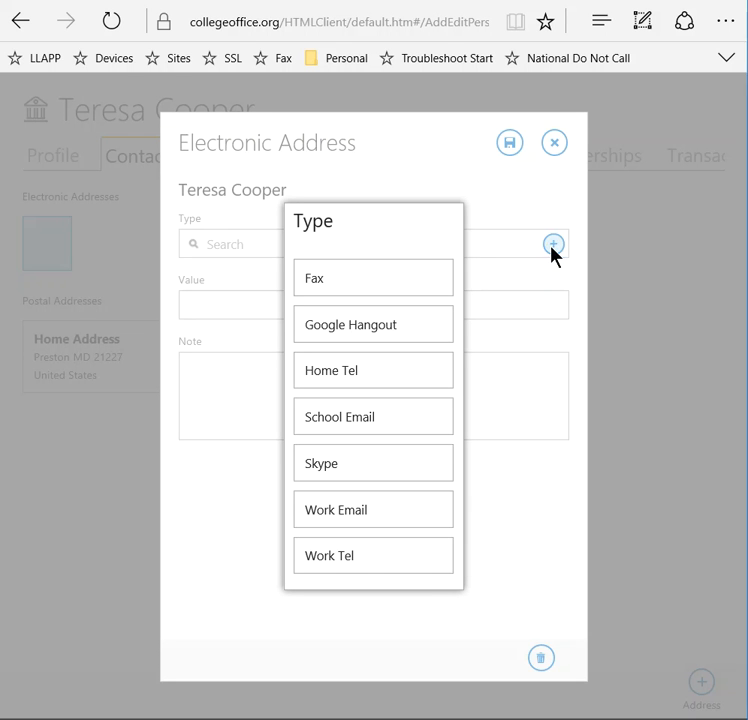
pyautogui.click(388, 423)
pyautogui.click(215, 303)
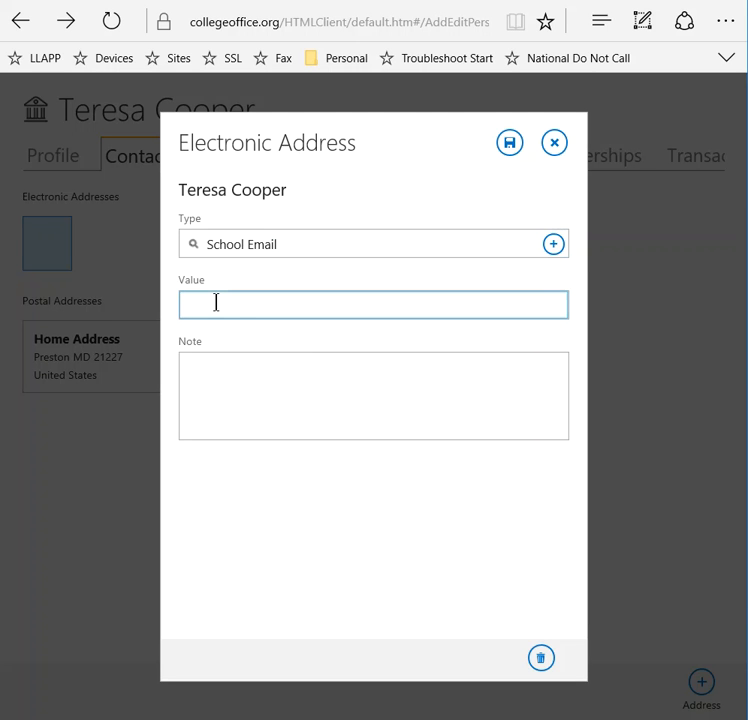
pyautogui.click(508, 143)
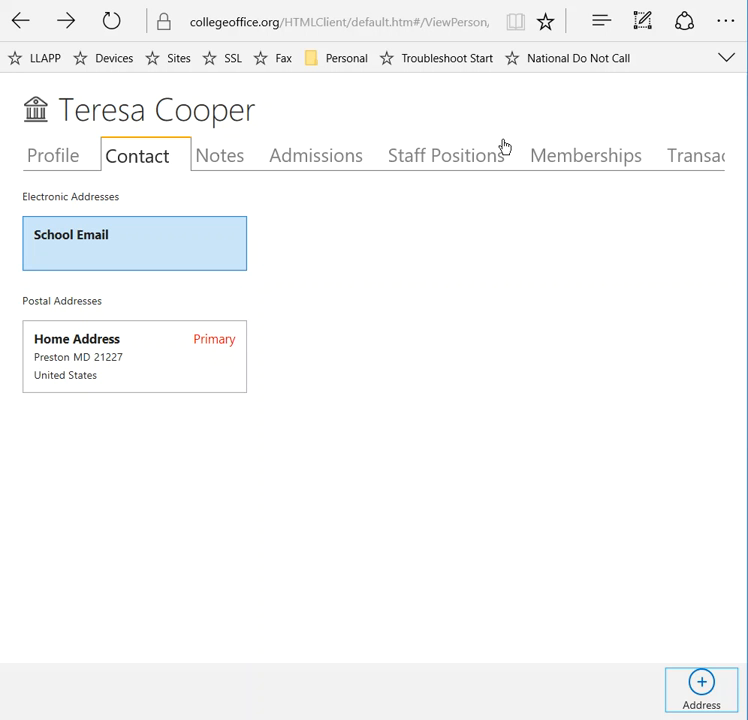
# - Review the person's general note and biography fields without entering anything, and view the person's admissions
pyautogui.click(217, 160)
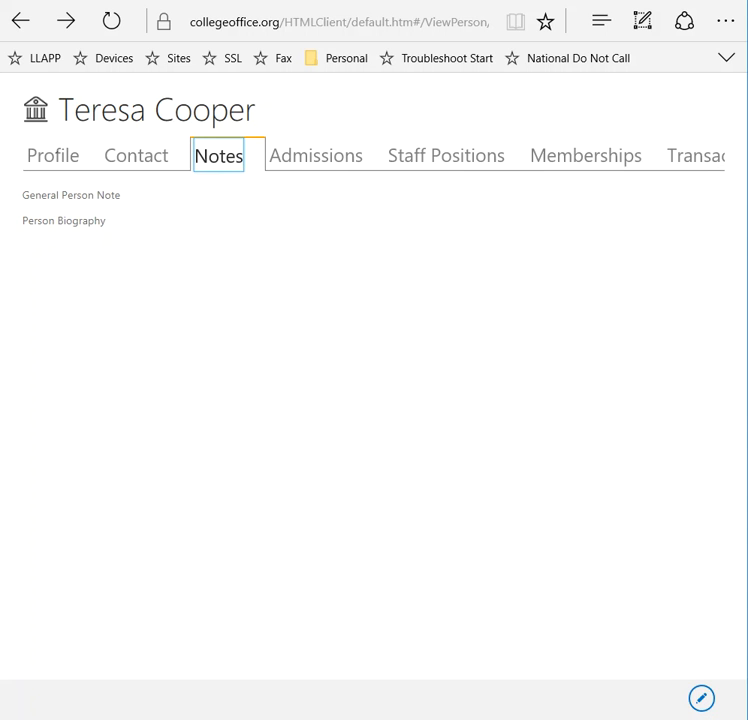
pyautogui.click(701, 698)
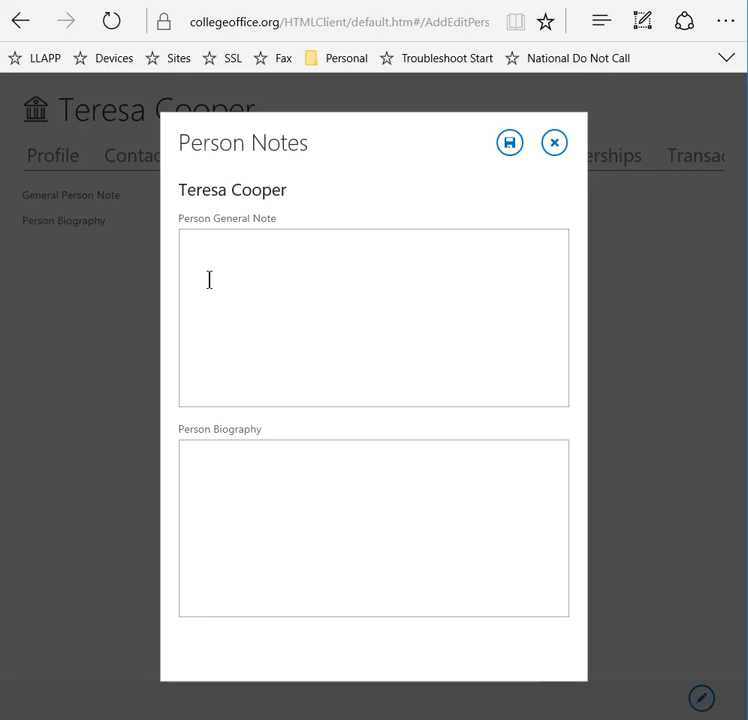
pyautogui.click(258, 486)
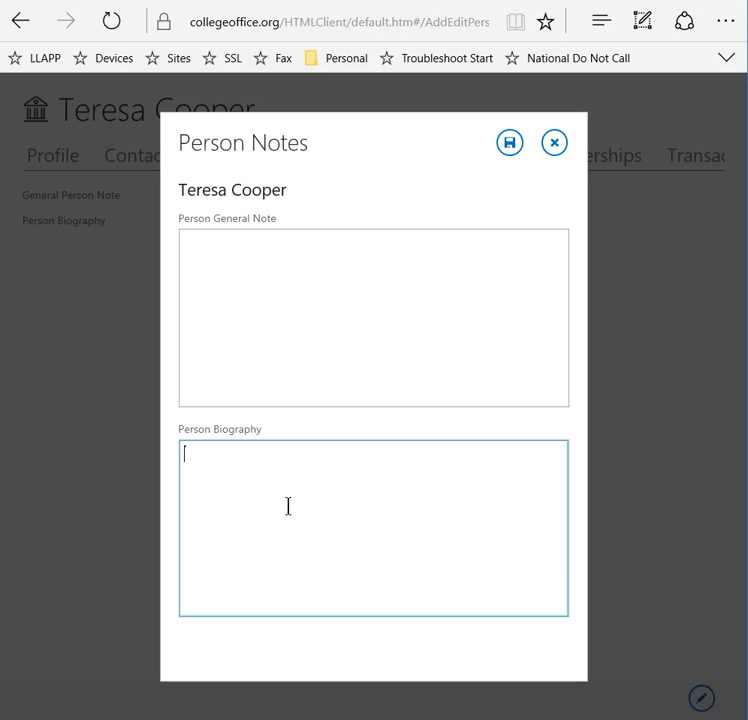
pyautogui.click(553, 147)
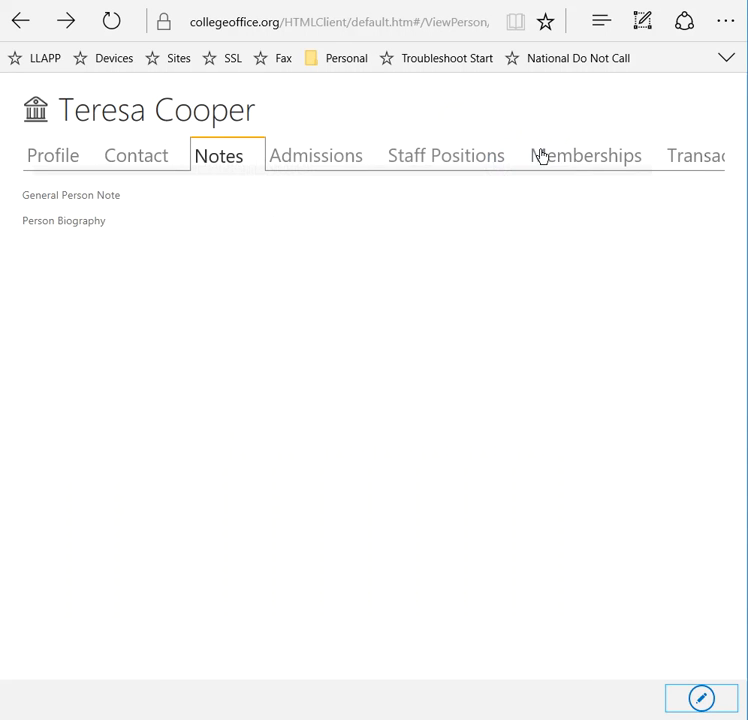
pyautogui.click(300, 162)
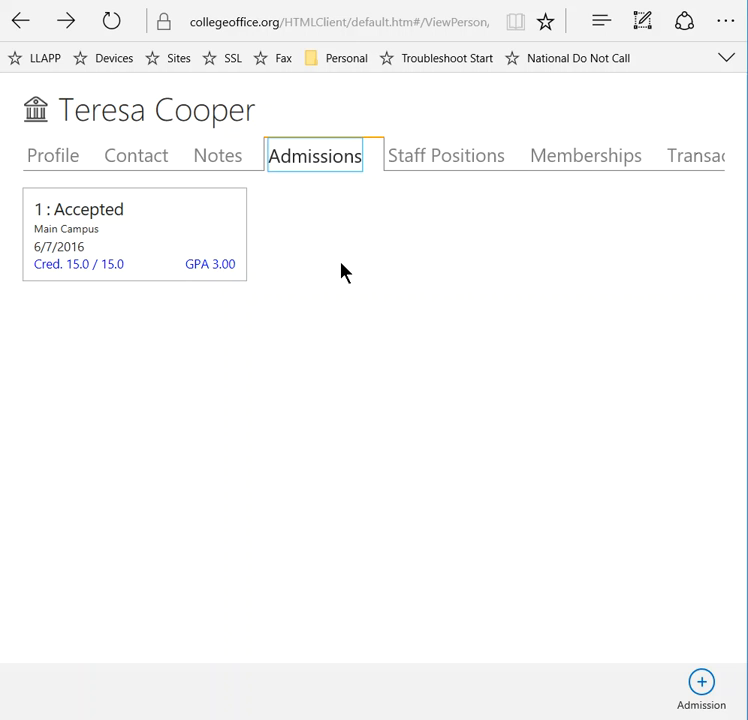
# - Add a staff position titled Administrator for the person, at Main Campus in the Counselling department, and save it
pyautogui.click(461, 163)
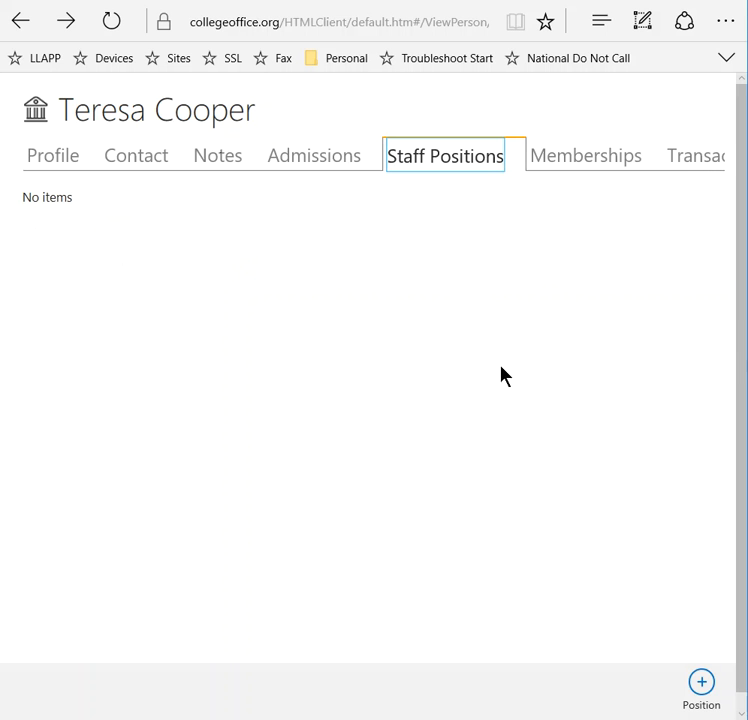
pyautogui.click(703, 686)
pyautogui.click(220, 262)
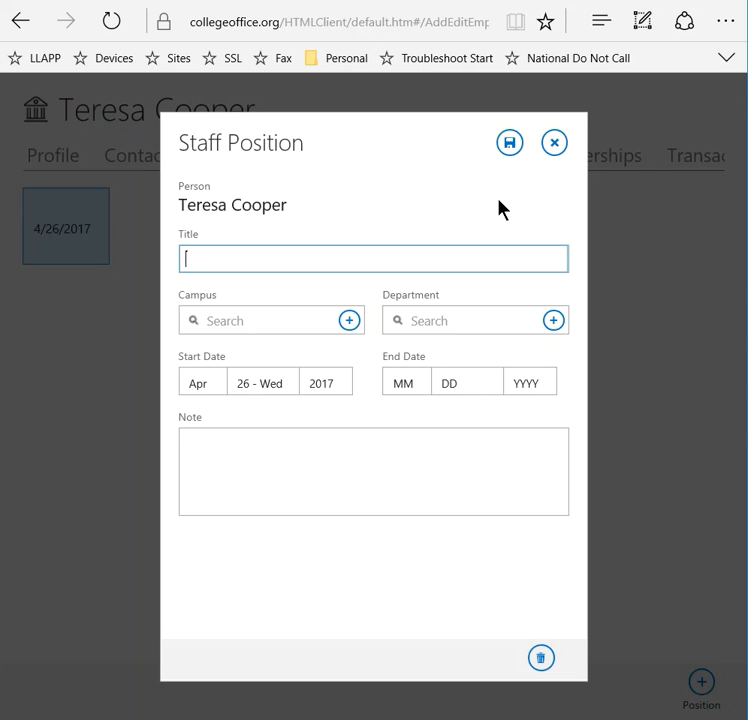
pyautogui.write('Administra')
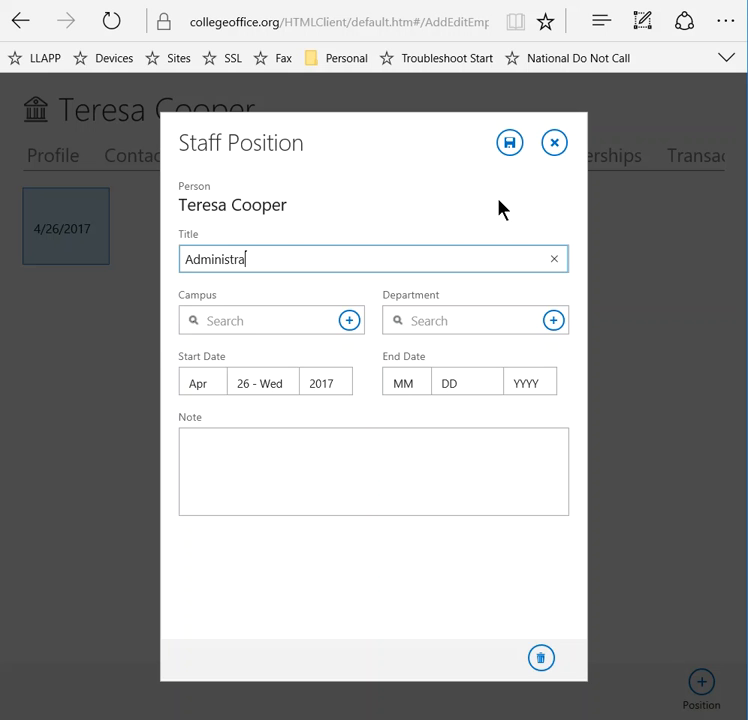
pyautogui.write('tor')
pyautogui.click(352, 320)
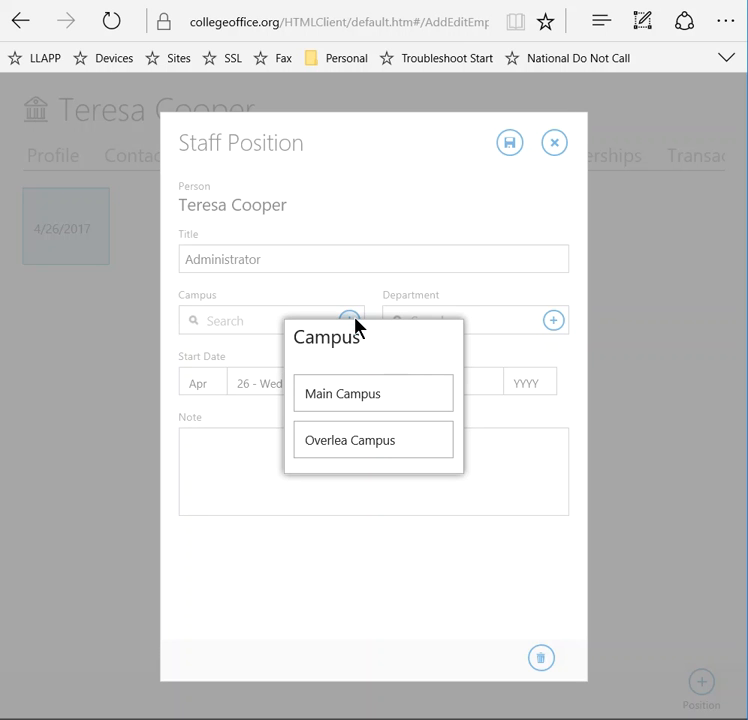
pyautogui.click(400, 397)
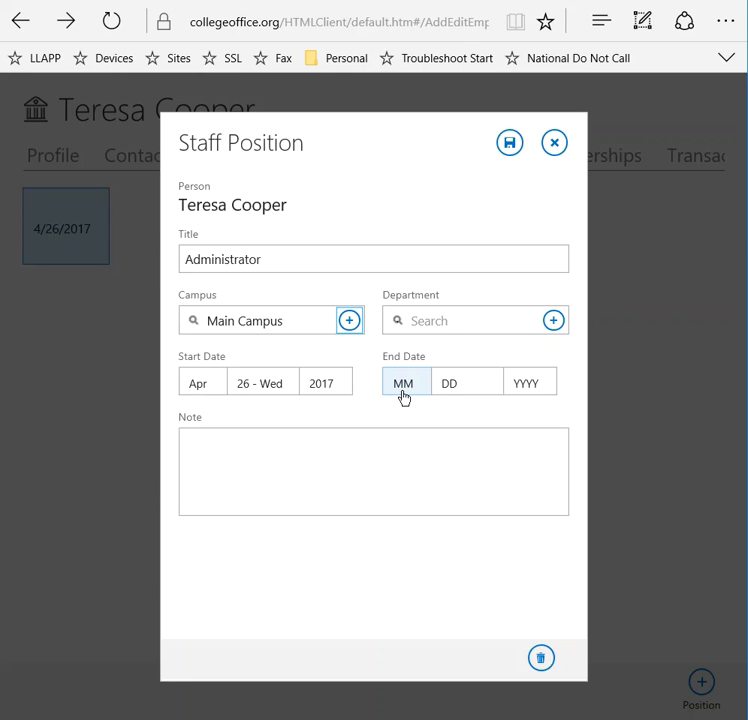
pyautogui.click(553, 320)
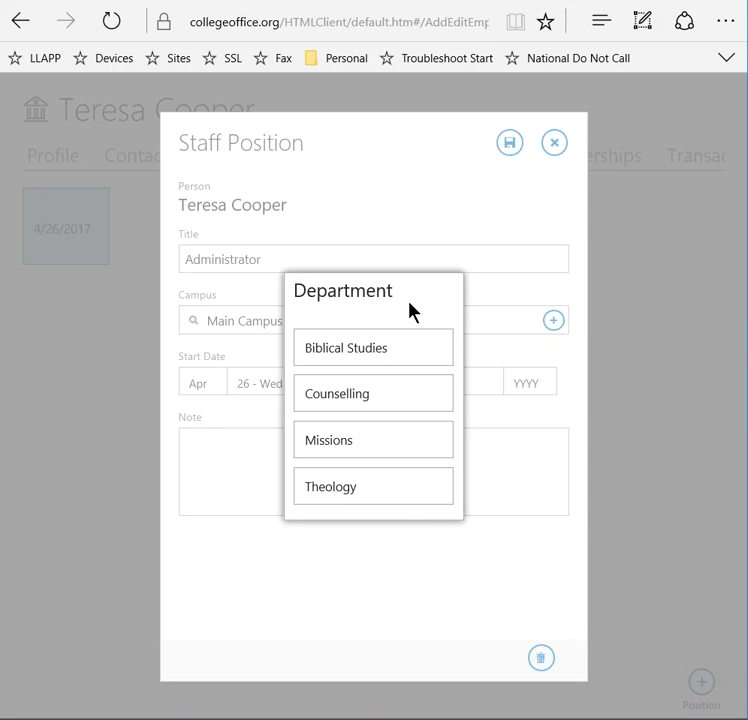
pyautogui.click(389, 403)
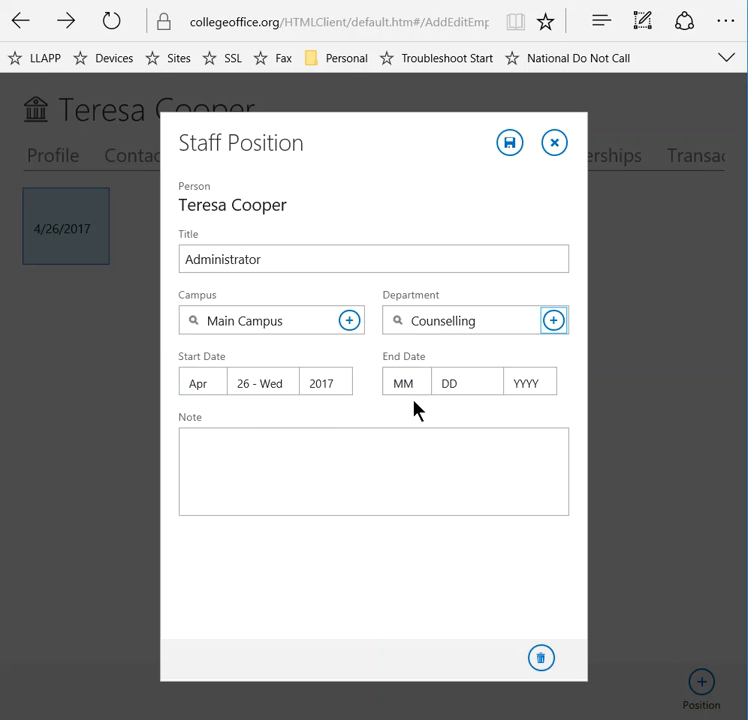
pyautogui.click(512, 144)
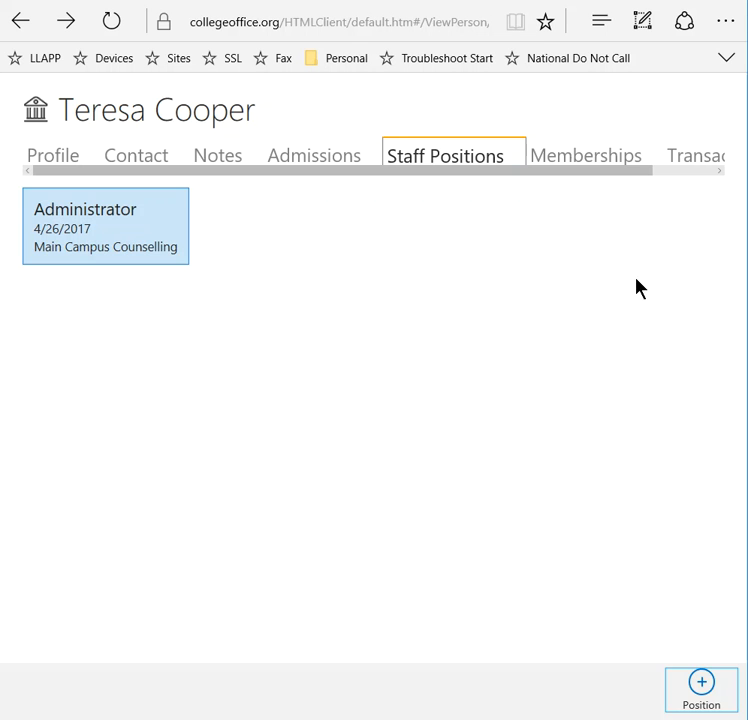
# - Review the person's memberships and the lists offered for a new membership, without adding one
pyautogui.click(598, 157)
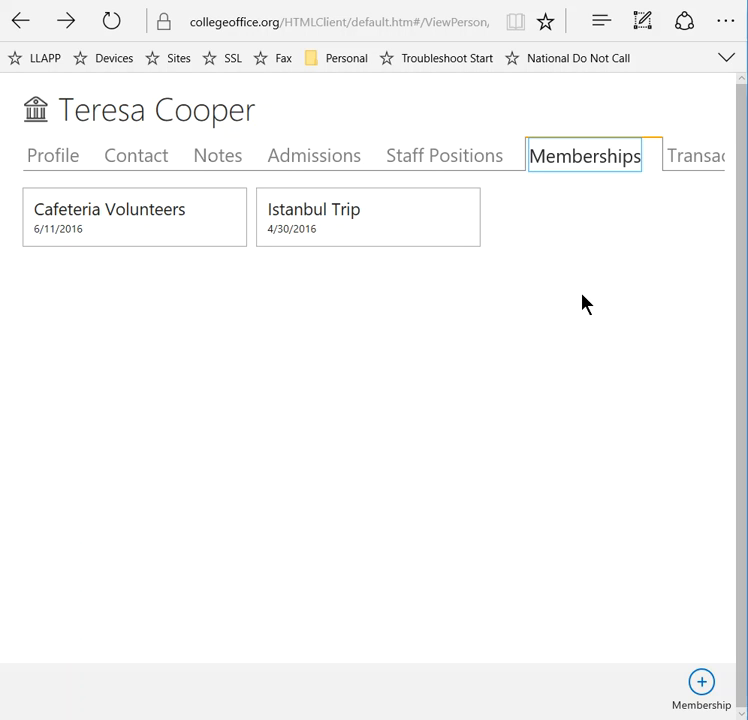
pyautogui.click(701, 682)
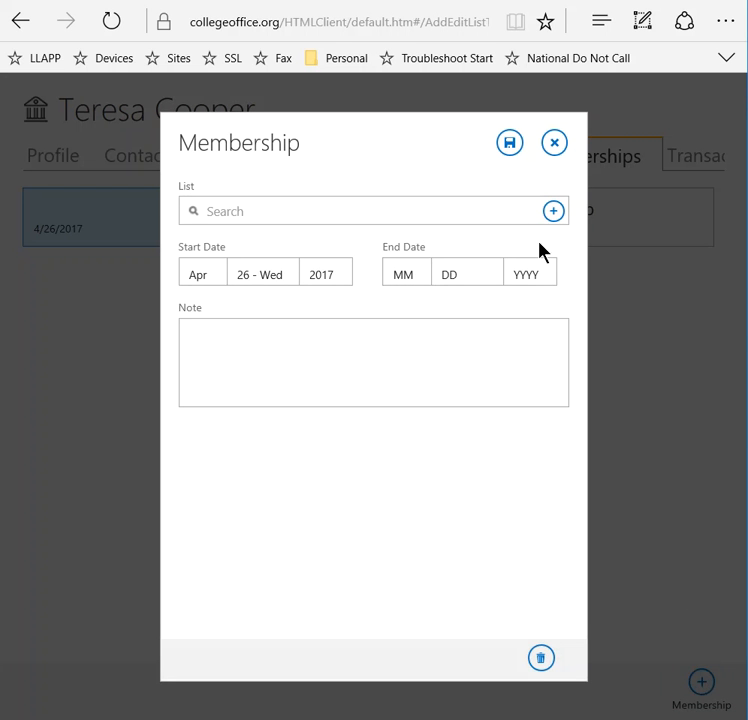
pyautogui.click(553, 211)
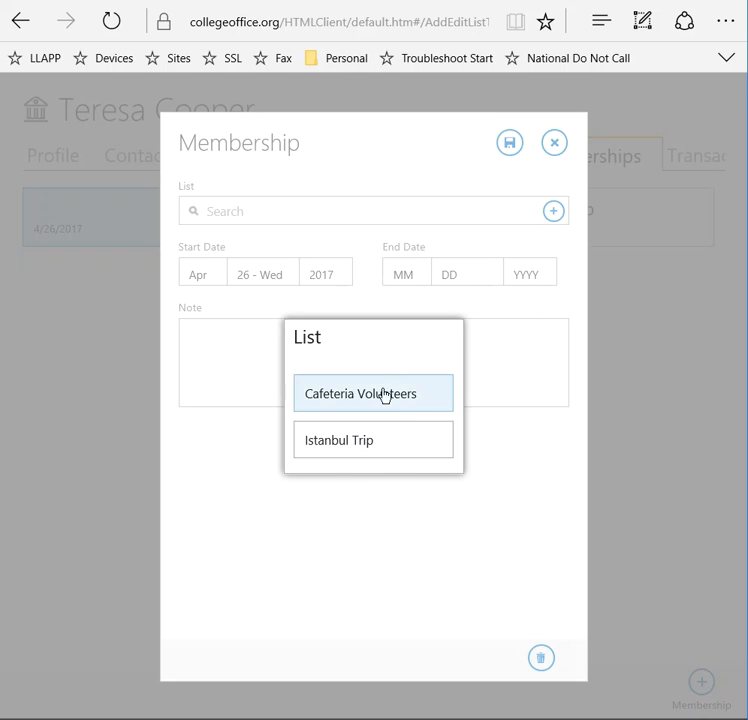
pyautogui.click(497, 510)
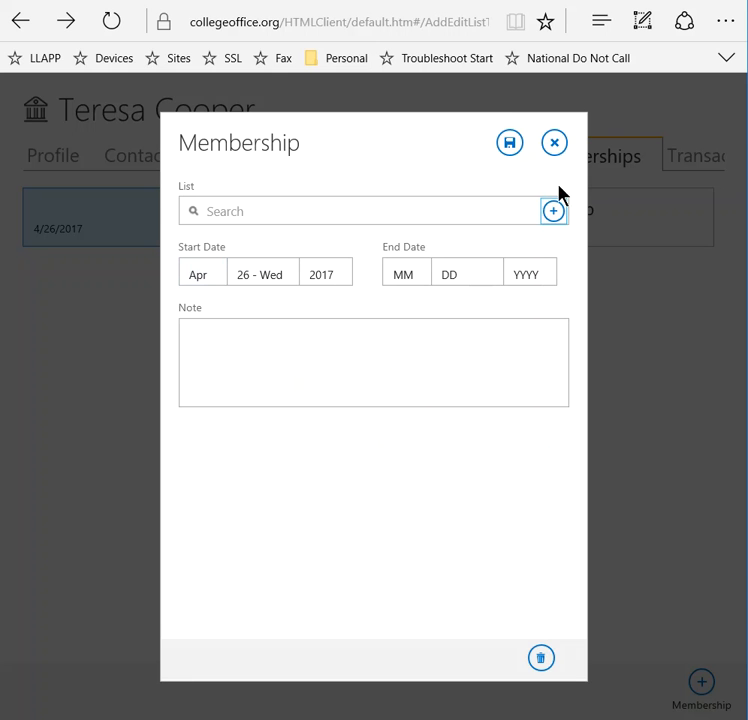
pyautogui.click(554, 143)
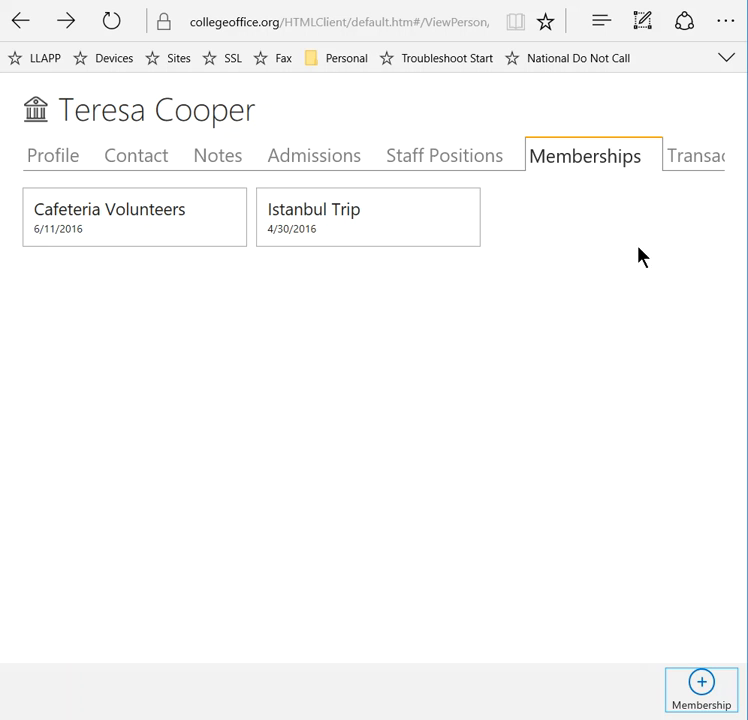
pyautogui.click(638, 166)
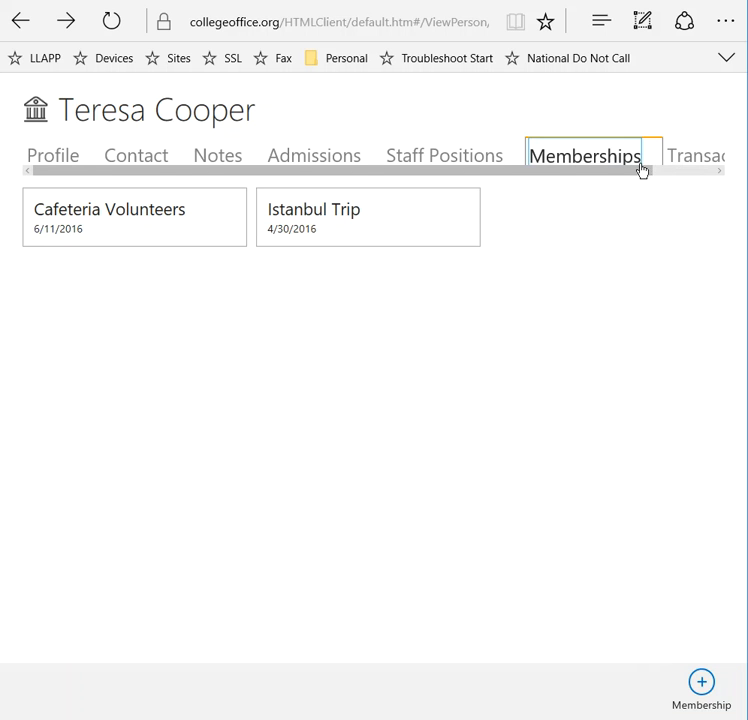
# - Add a Charge transaction of 100.00 for the person with the description Admission Fee, and save it
pyautogui.click(694, 160)
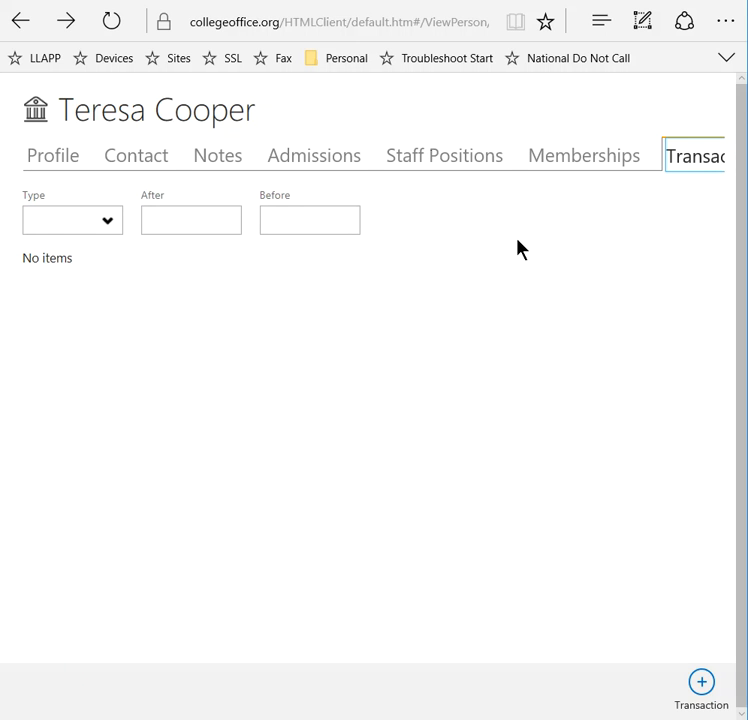
pyautogui.click(699, 688)
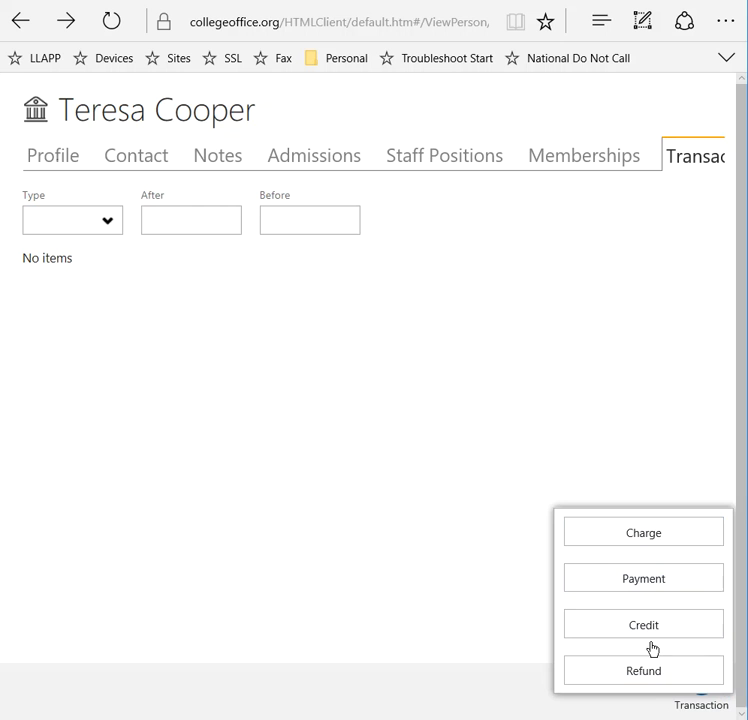
pyautogui.click(651, 538)
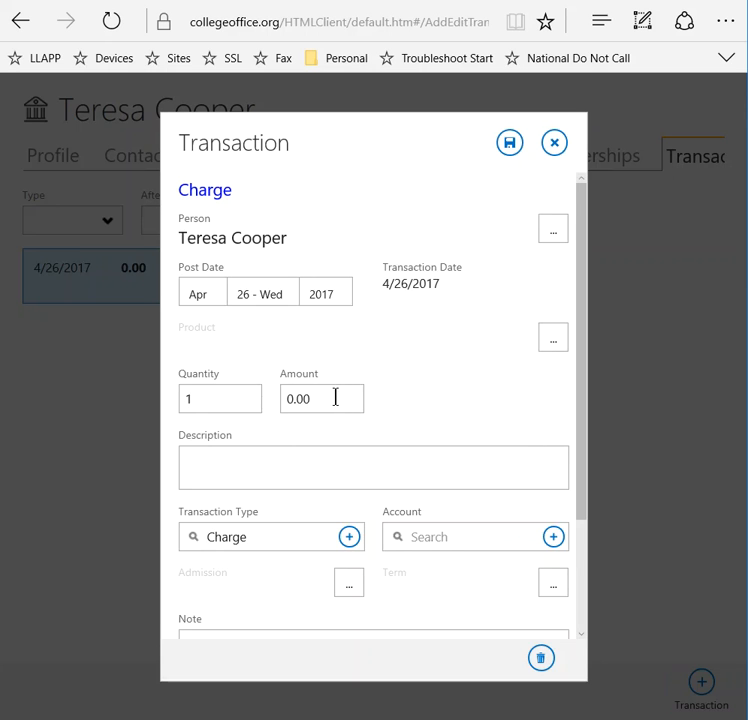
pyautogui.moveTo(327, 397); pyautogui.dragTo(275, 414)
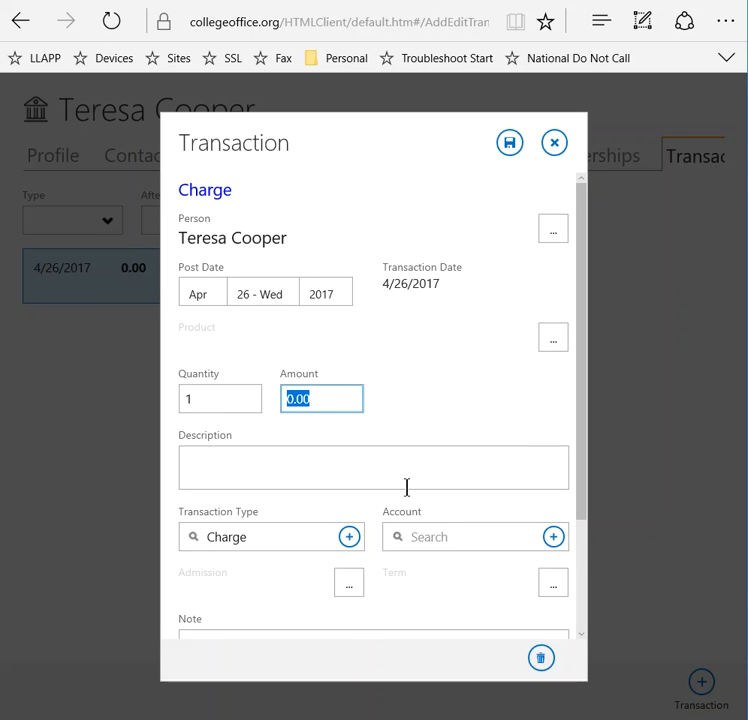
pyautogui.write('100')
pyautogui.click(404, 480)
pyautogui.write('Admi')
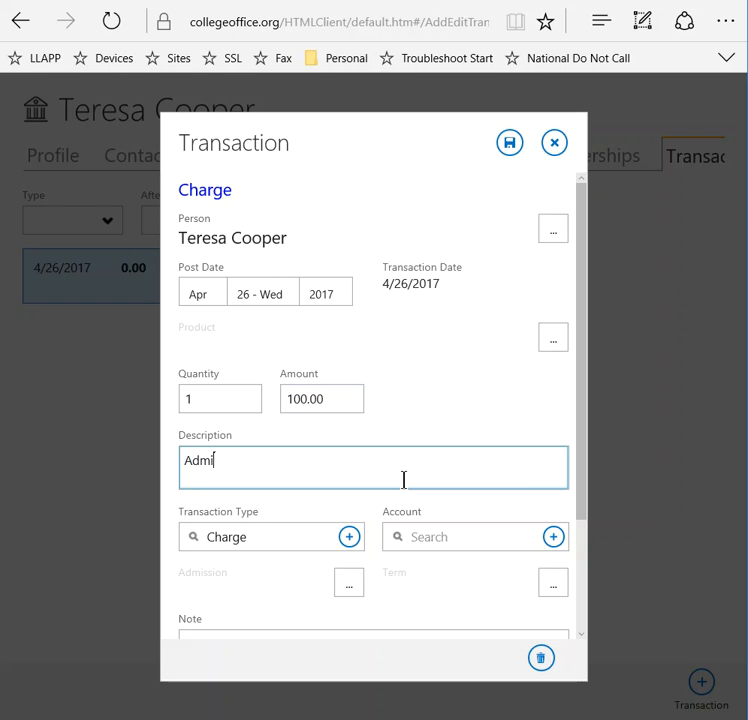
pyautogui.write('ssion Fee')
pyautogui.click(508, 150)
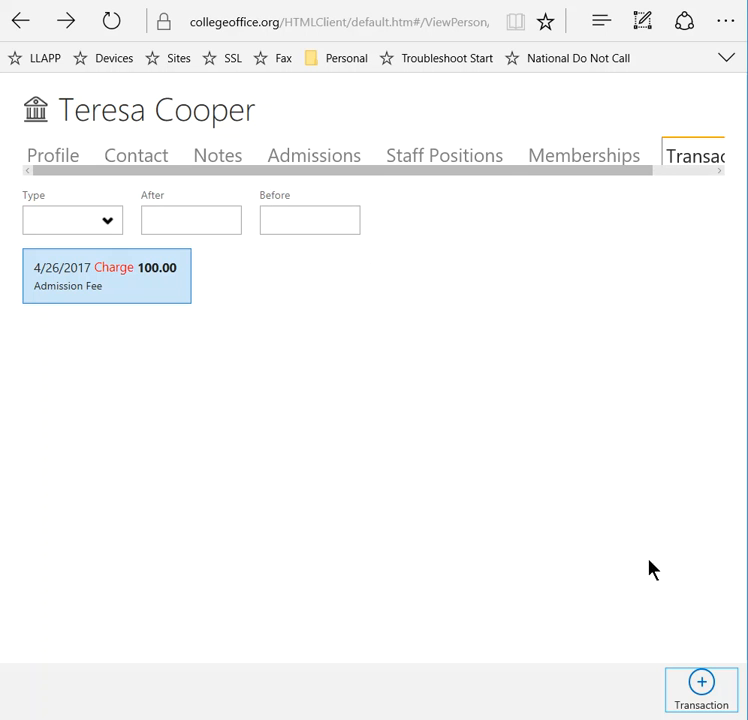
# - Leave the person's record, view the blank new-person form from the People list, and return to the home screen without saving it
pyautogui.click(556, 158)
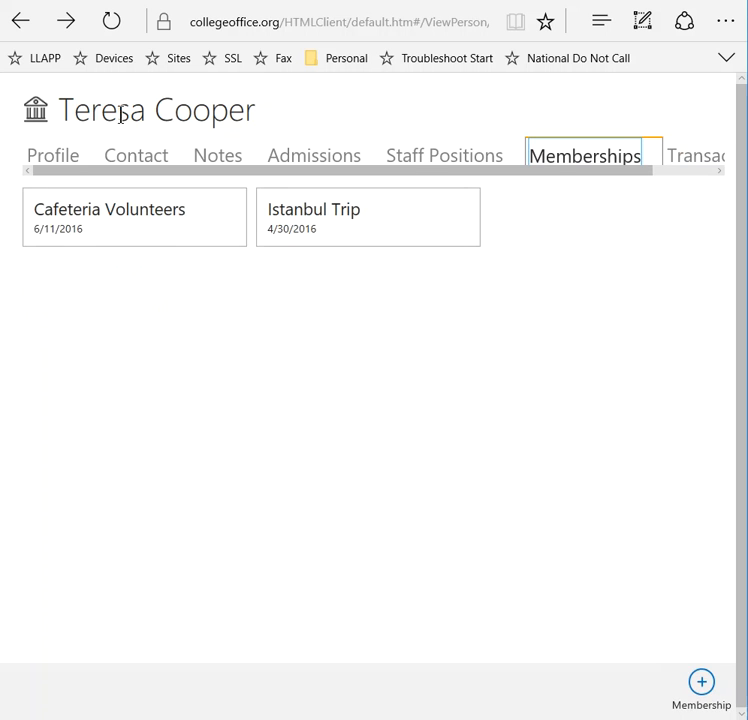
pyautogui.click(20, 28)
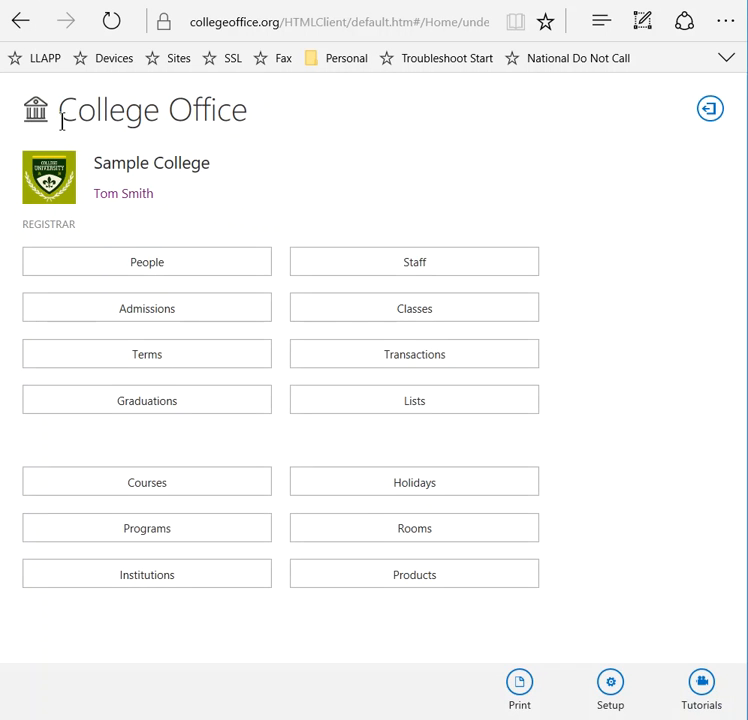
pyautogui.click(189, 270)
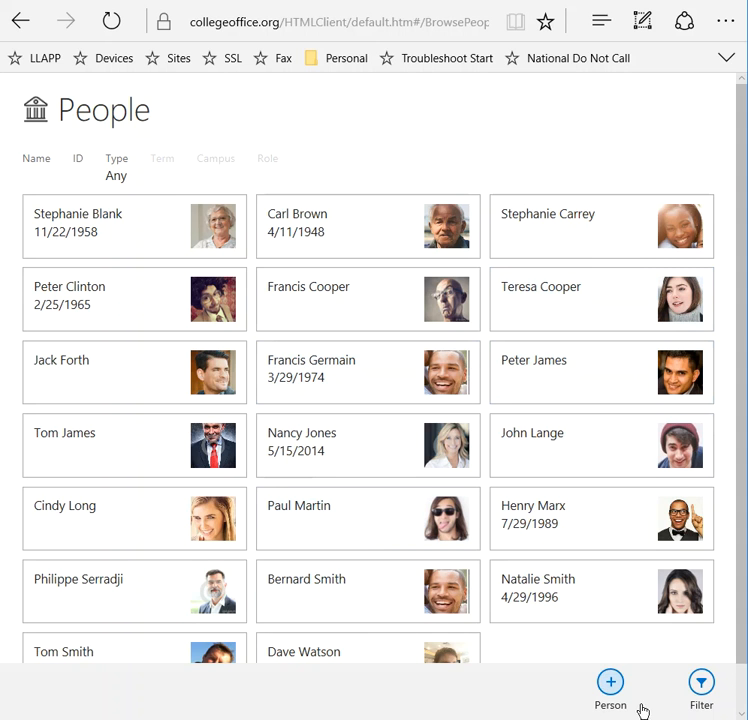
pyautogui.click(609, 688)
pyautogui.click(609, 688)
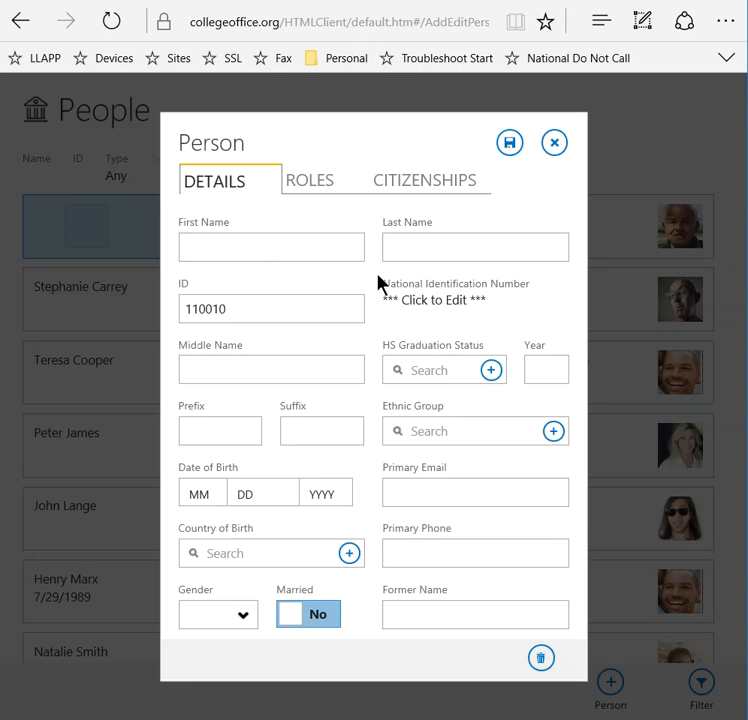
pyautogui.click(556, 145)
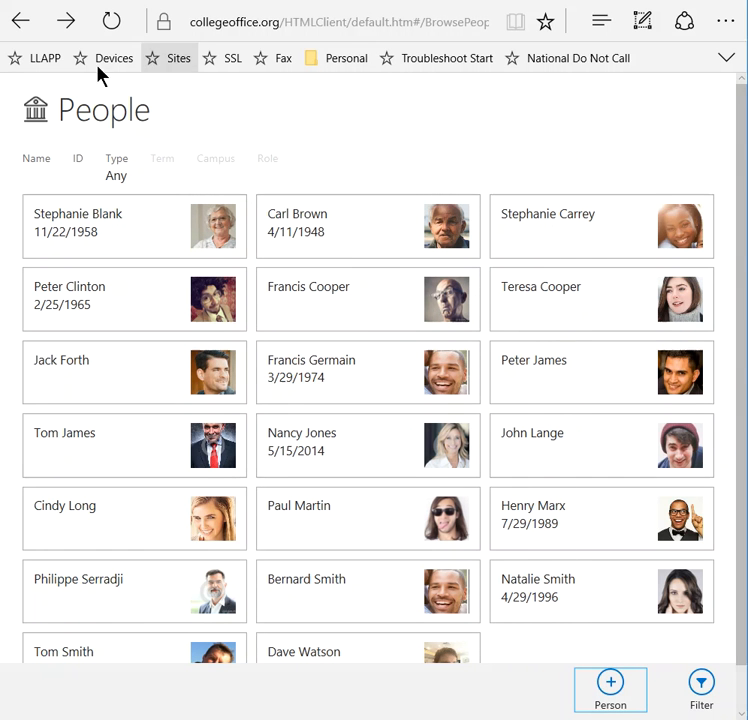
pyautogui.click(33, 118)
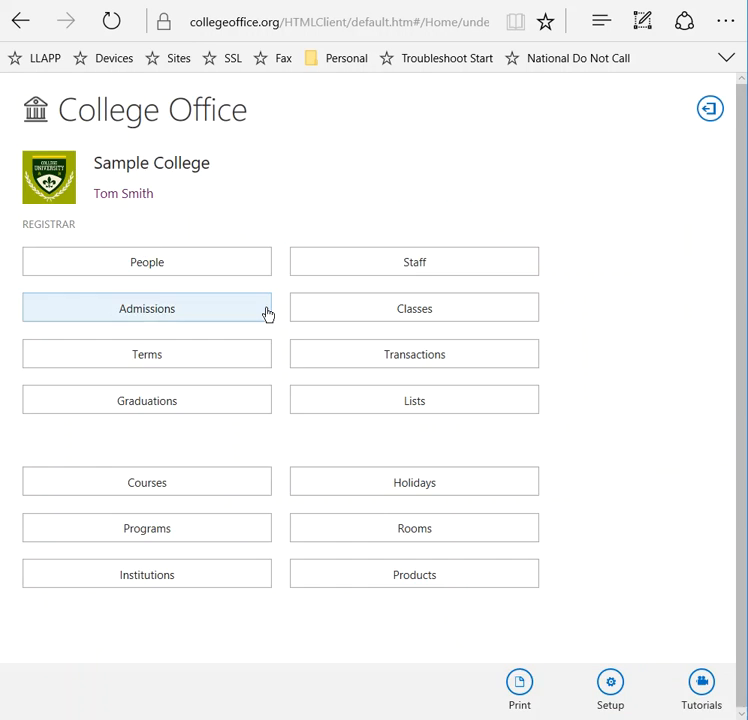